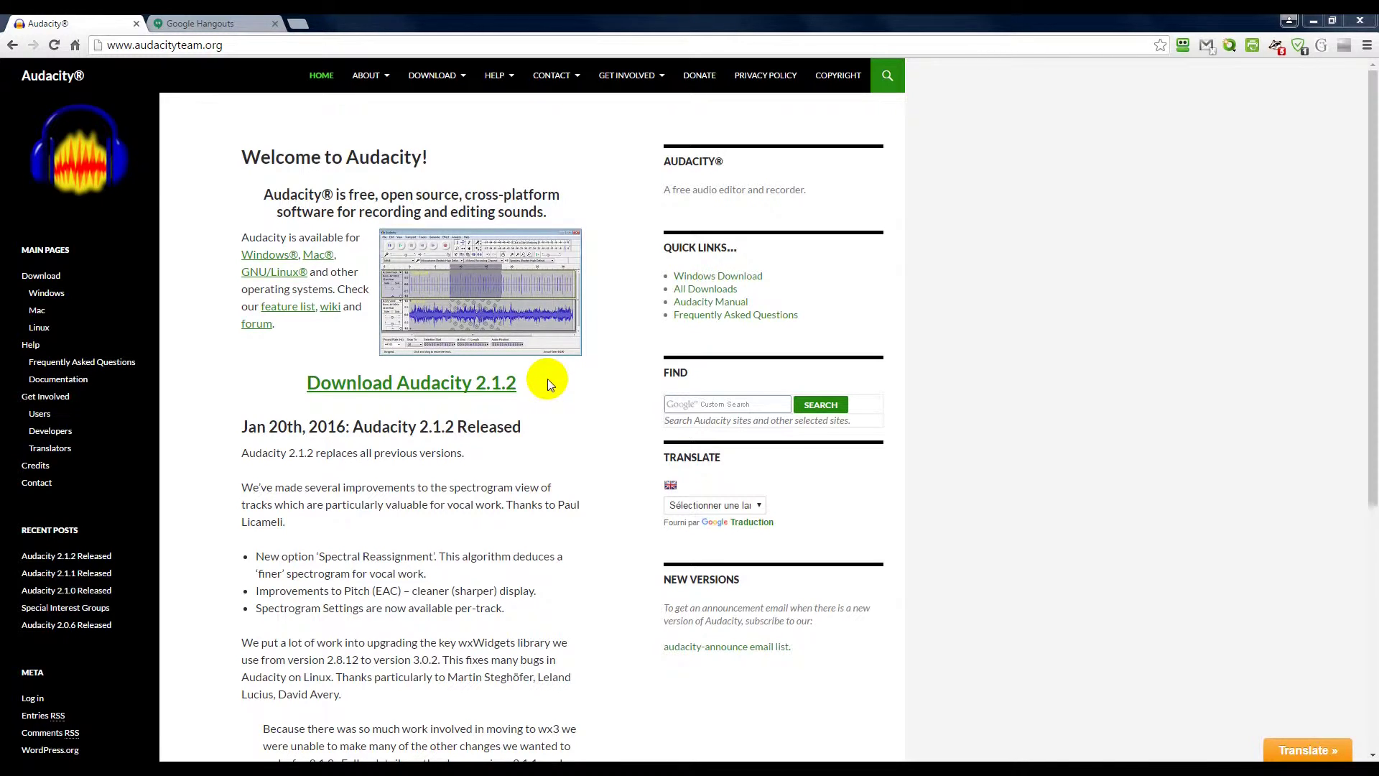
# Open the Windows download page of the Audacity website
pyautogui.click(135, 50)
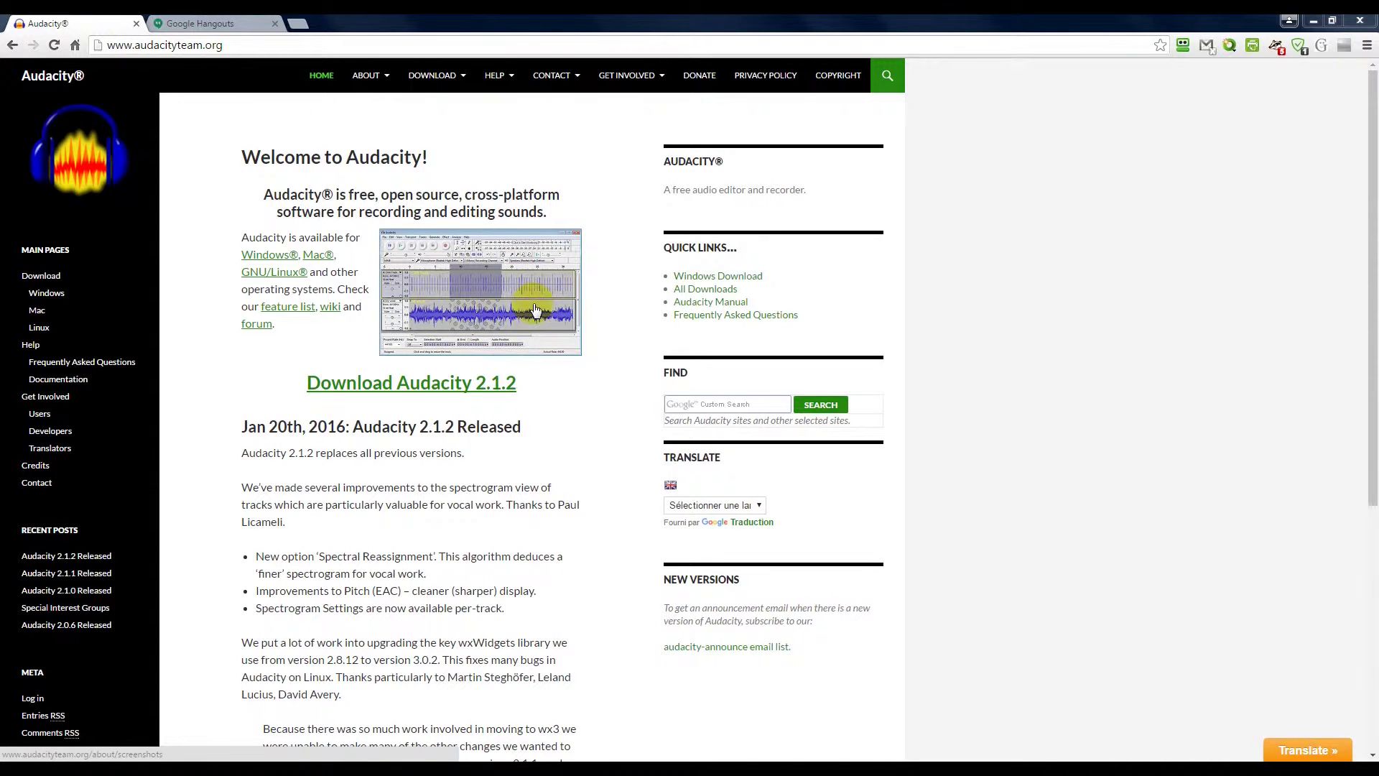
pyautogui.click(49, 307)
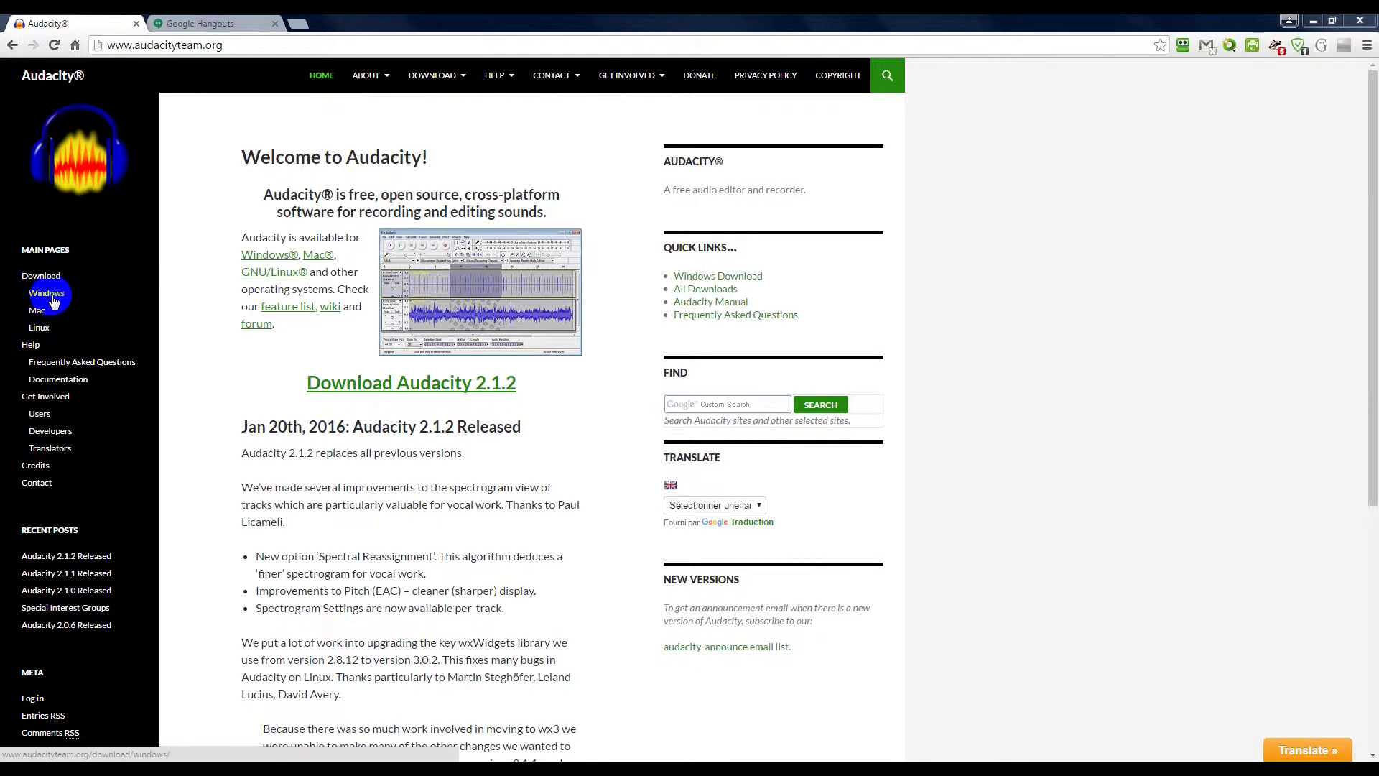
pyautogui.click(50, 293)
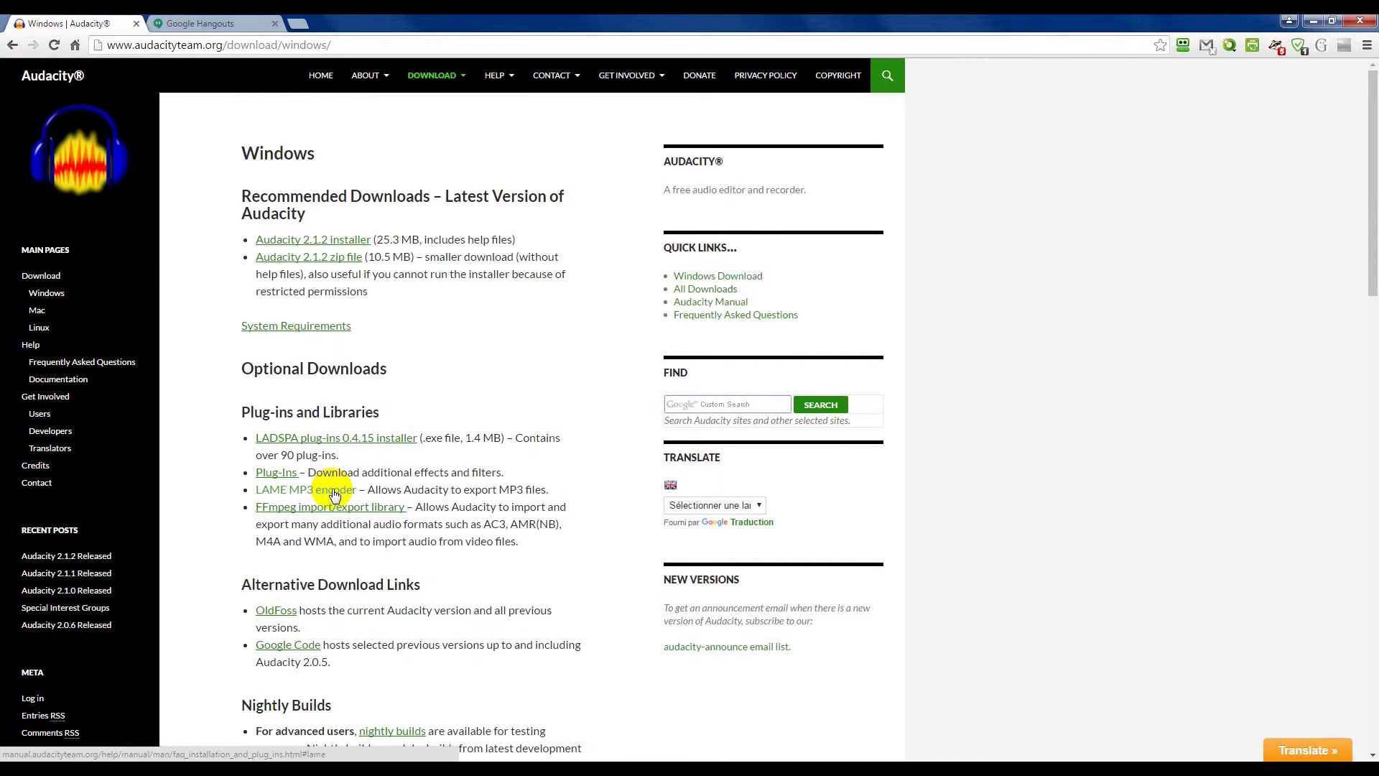
# Bring up Google Hangouts in a non-maximized browser window and switch to Audacity
pyautogui.click(214, 25)
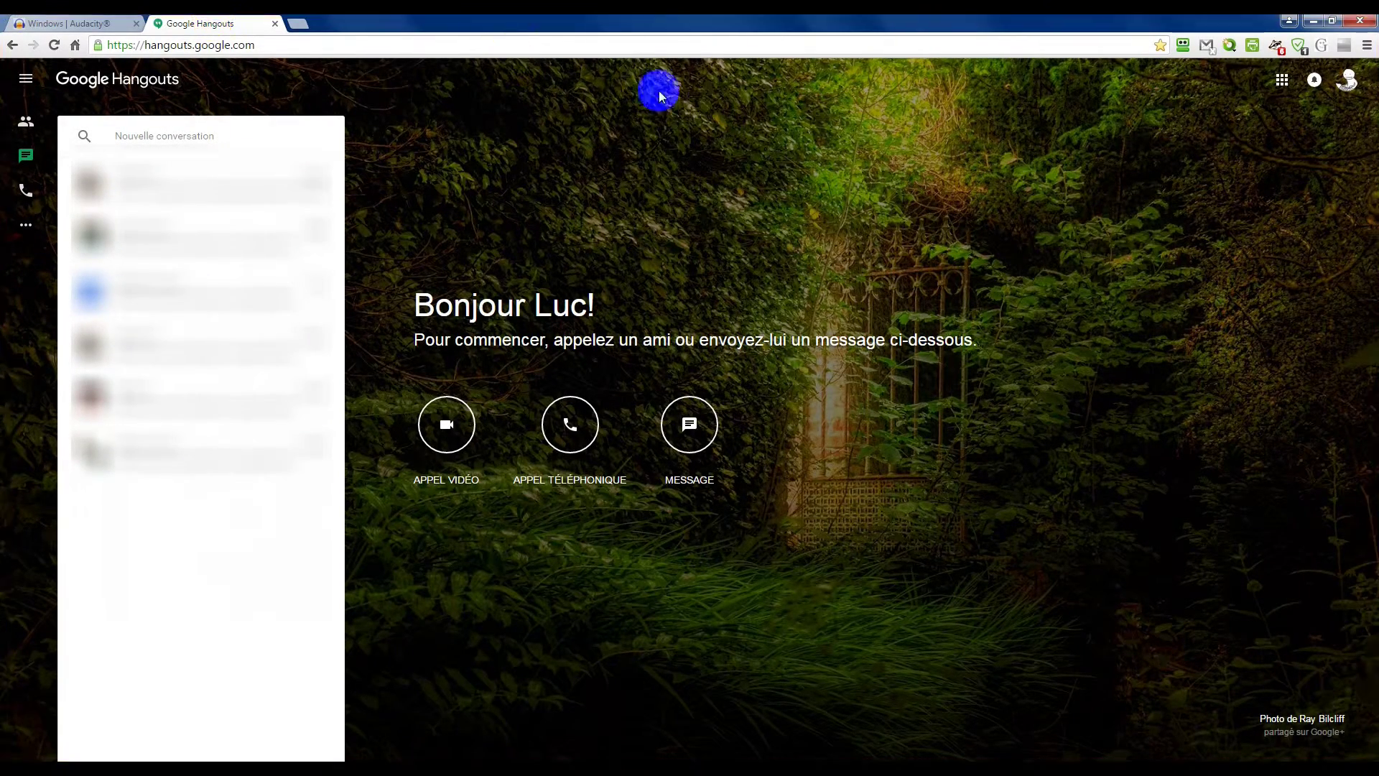
pyautogui.click(1333, 22)
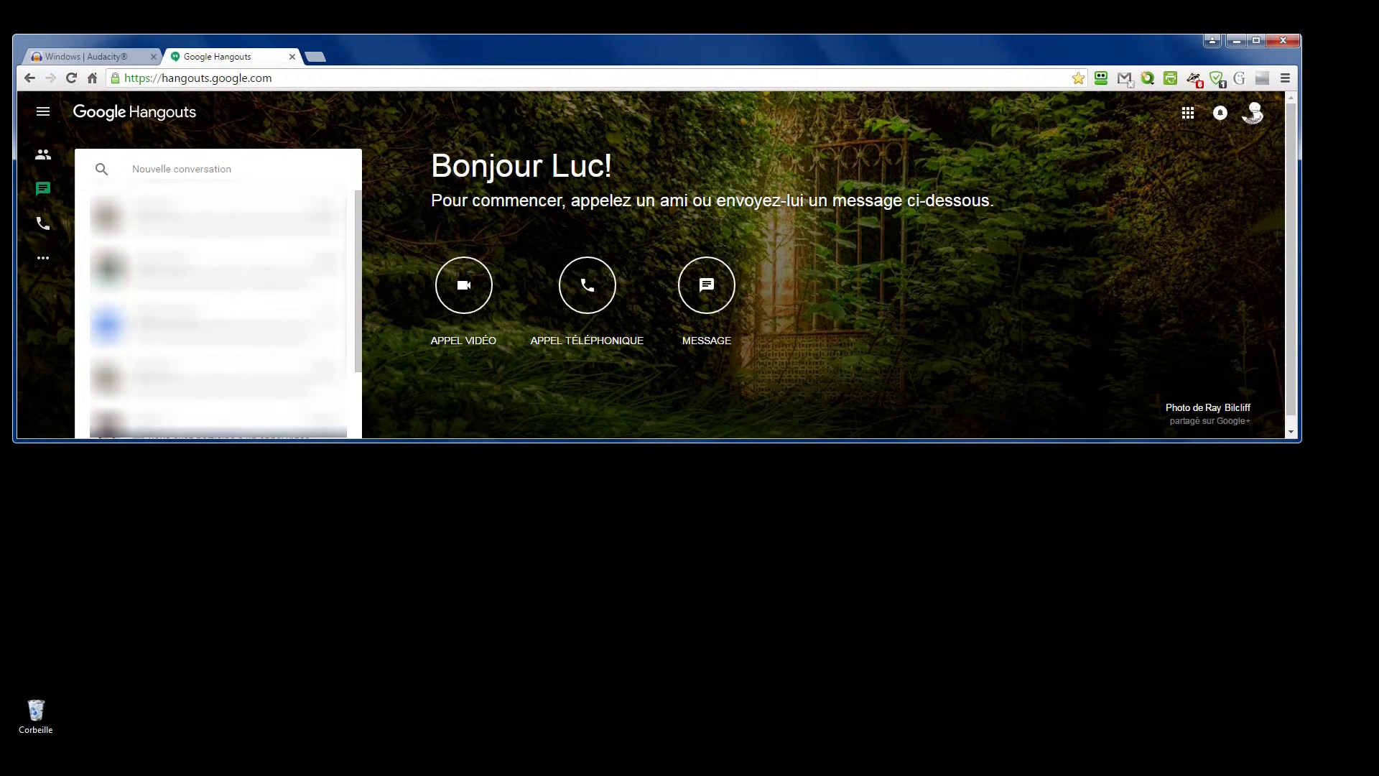
pyautogui.hotkey('alt', 'Tab')
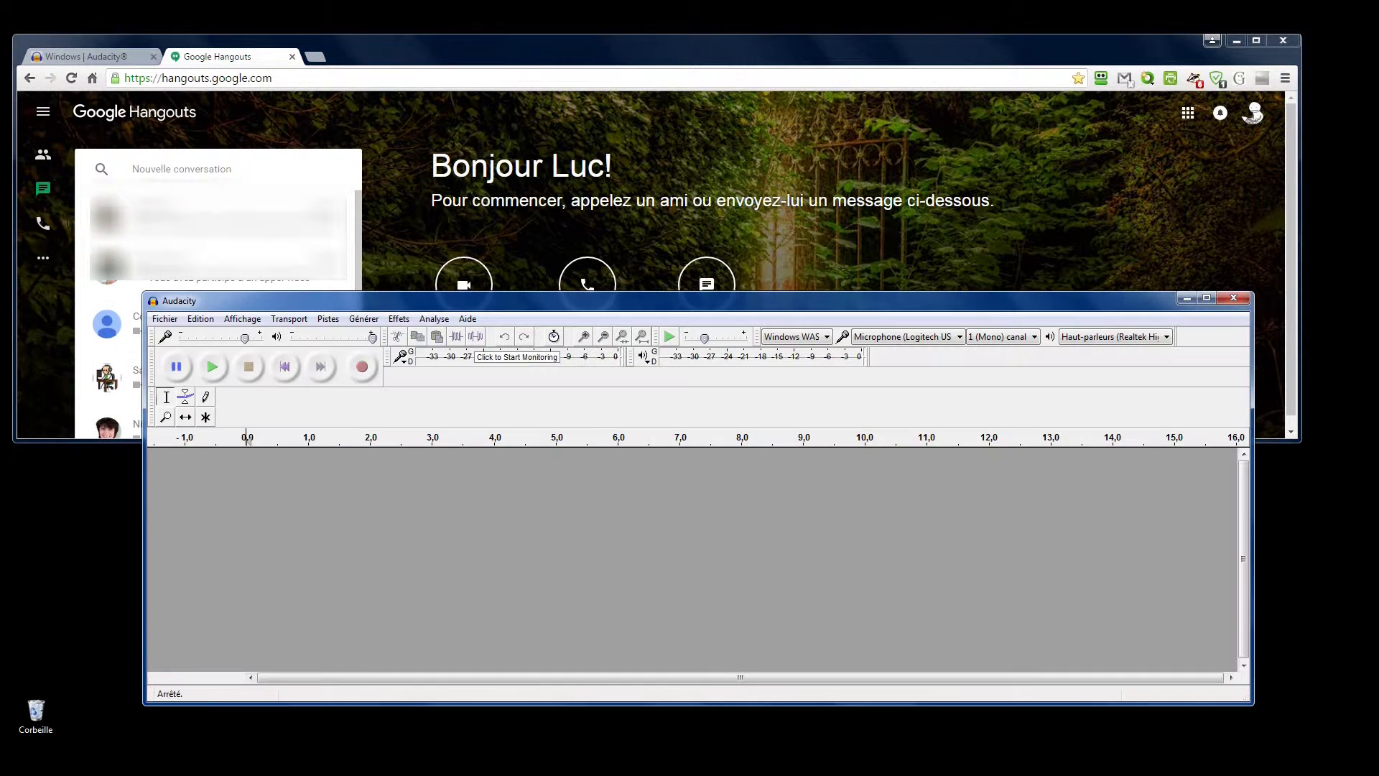
# Arrange and resize the windows so Google Hangouts sits above Audacity without overlapping it
pyautogui.moveTo(703, 306); pyautogui.dragTo(637, 353)
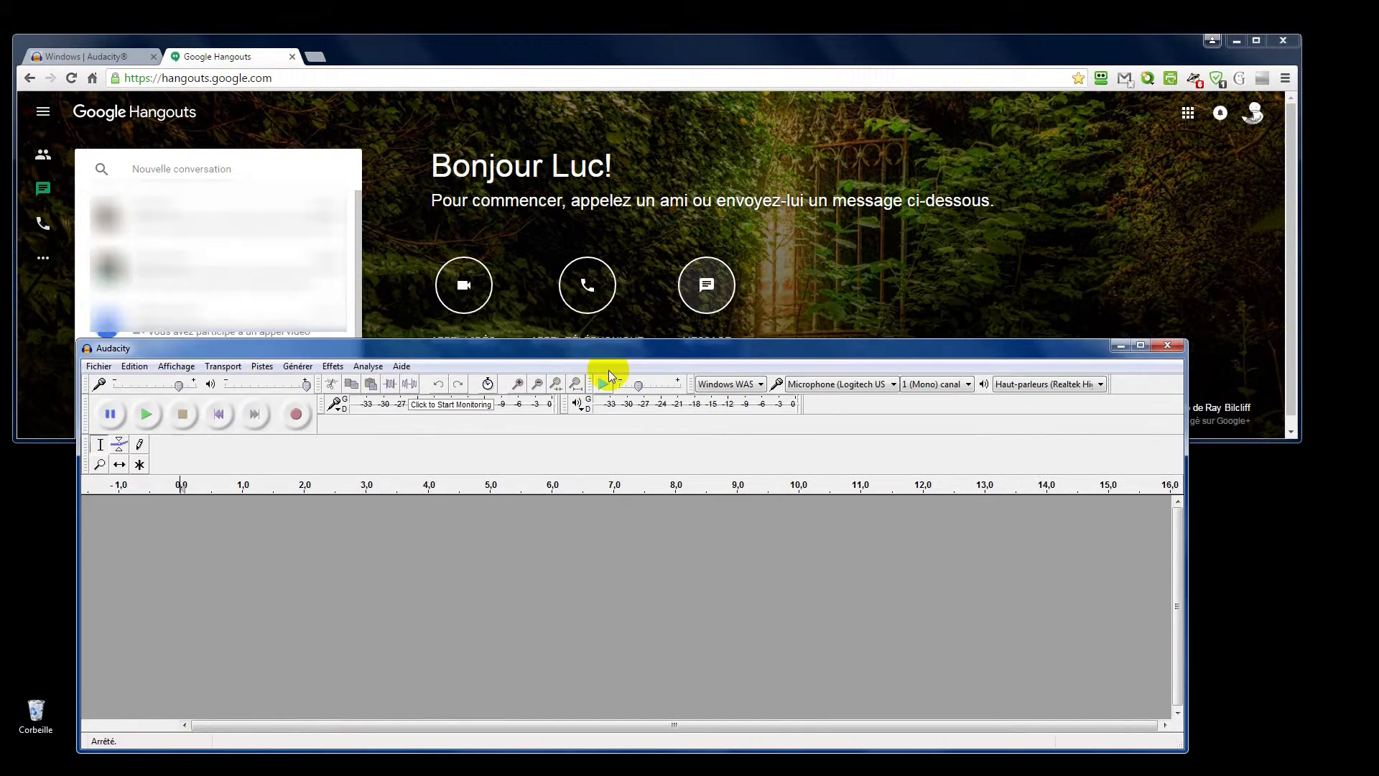
pyautogui.click(654, 56)
pyautogui.moveTo(654, 53); pyautogui.dragTo(668, 43)
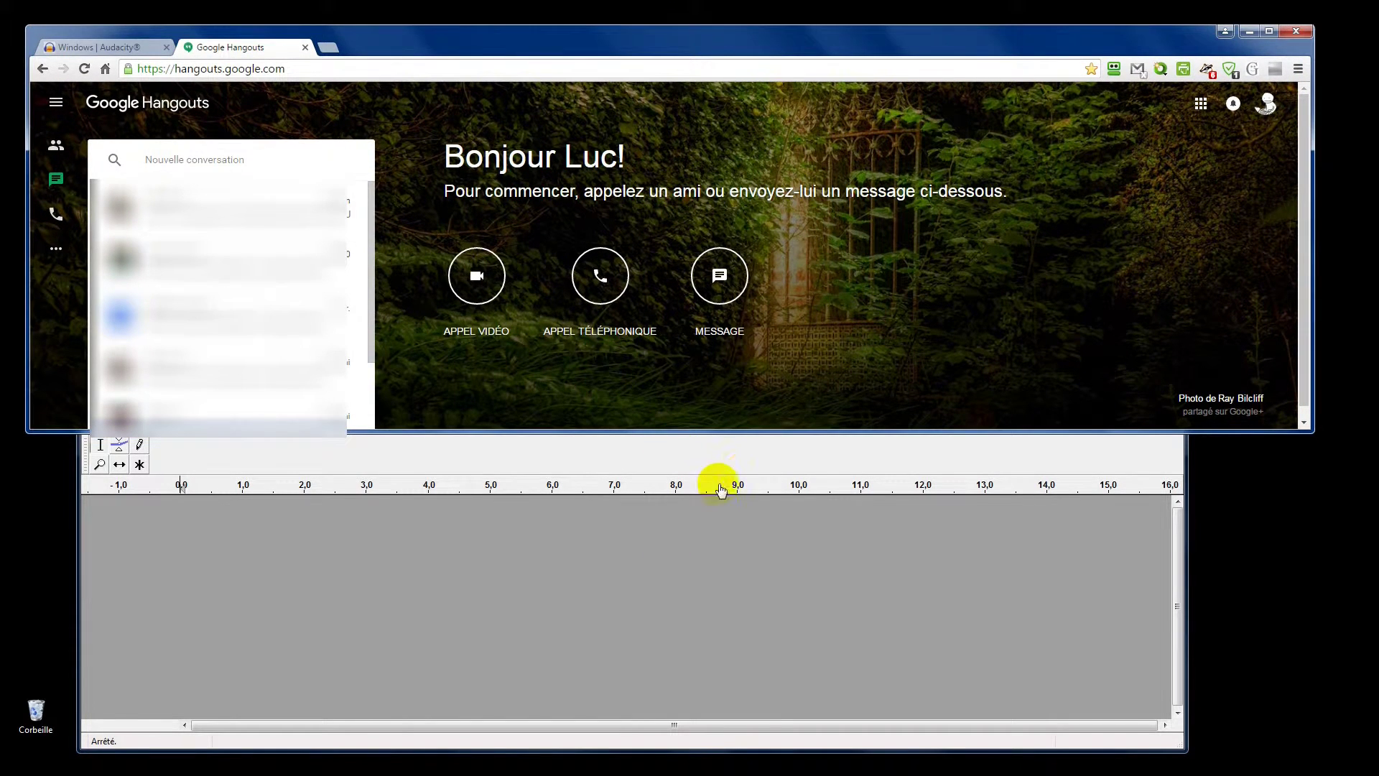
pyautogui.click(781, 469)
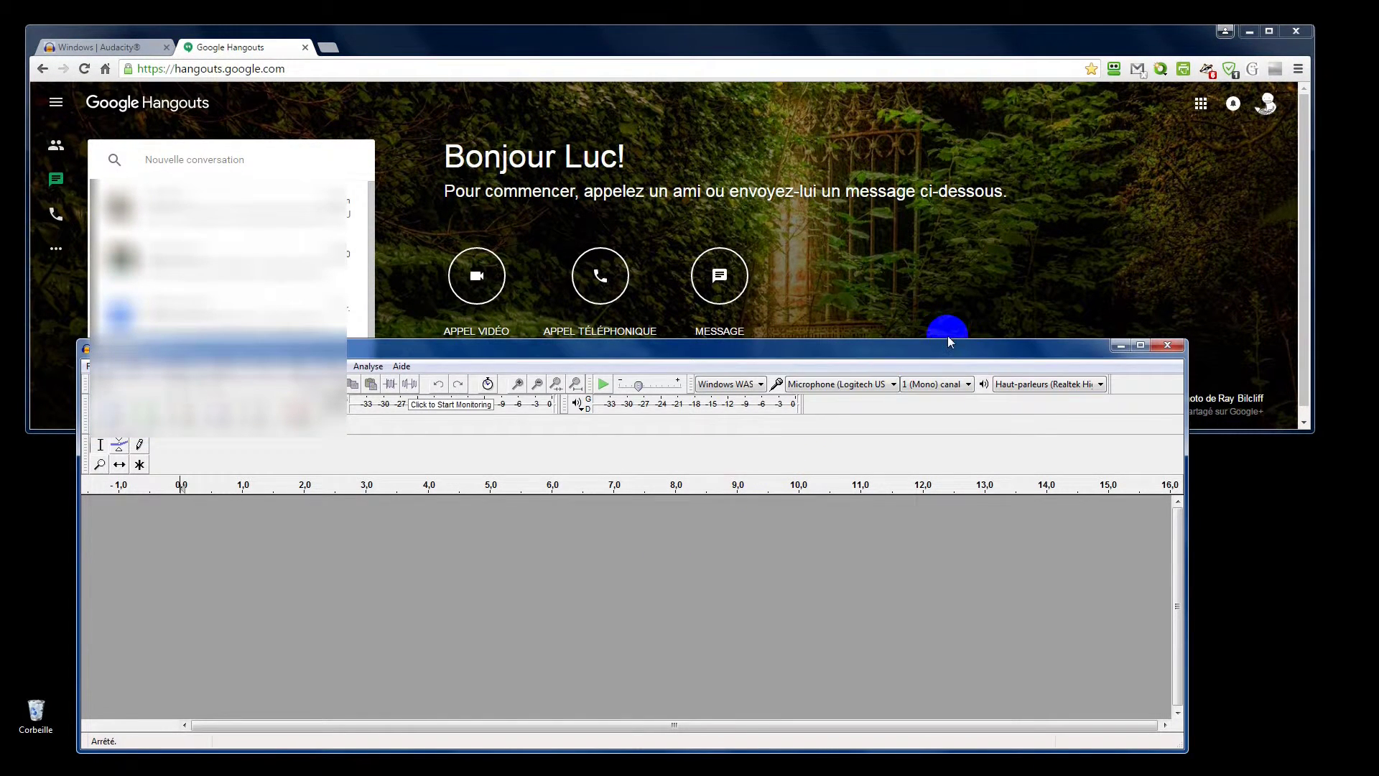
pyautogui.moveTo(942, 343); pyautogui.dragTo(994, 431)
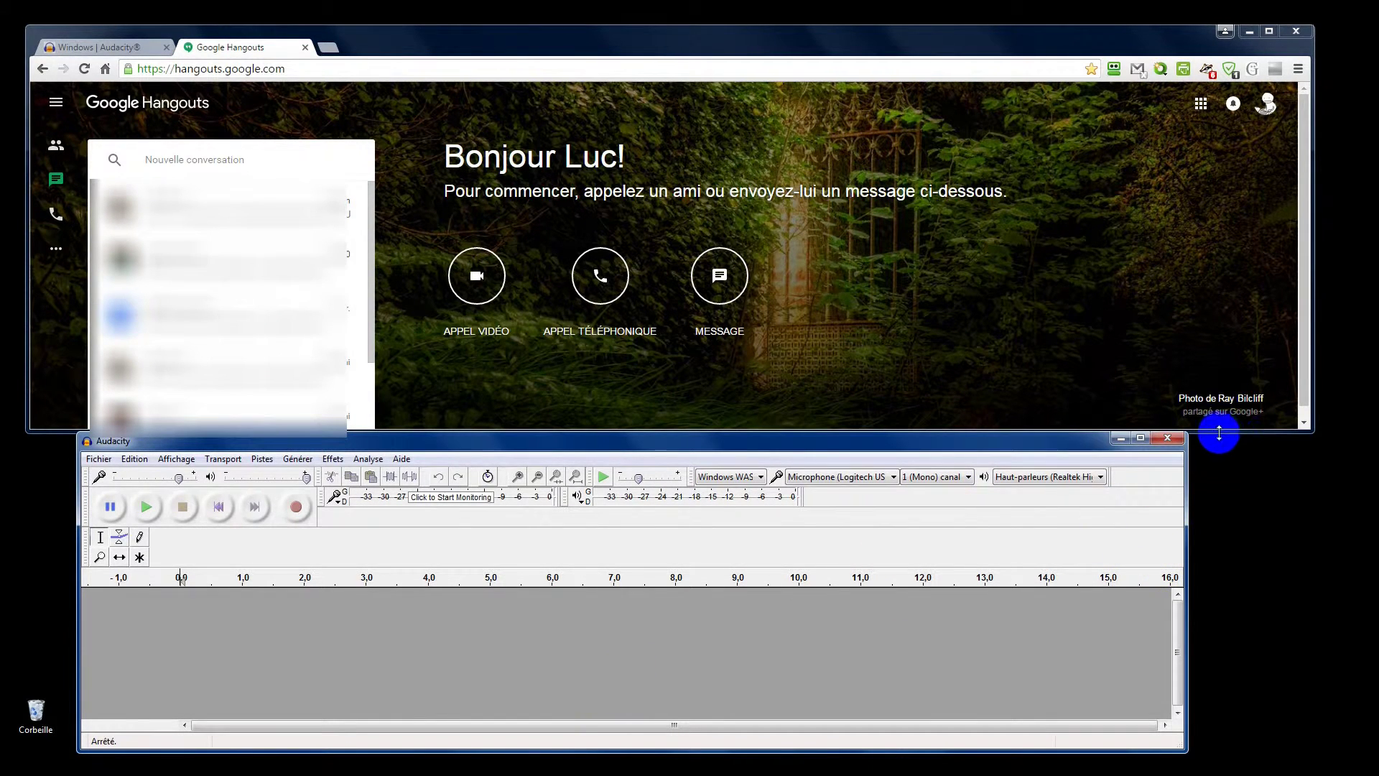
pyautogui.moveTo(1240, 431); pyautogui.dragTo(1254, 379)
pyautogui.moveTo(882, 445); pyautogui.dragTo(950, 412)
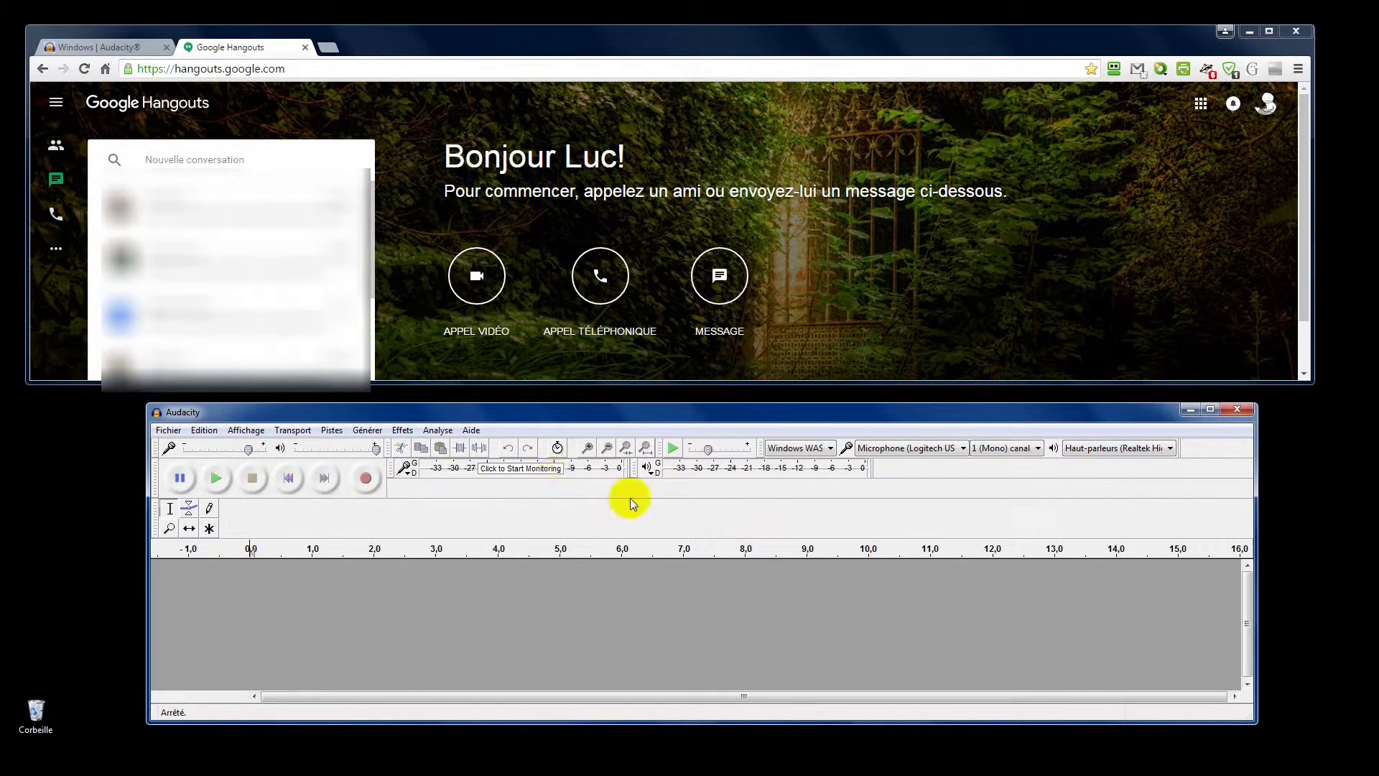
# Select Windows WASAPI as Audacity's audio host and the Logitech USB microphone as the recording device
pyautogui.click(831, 451)
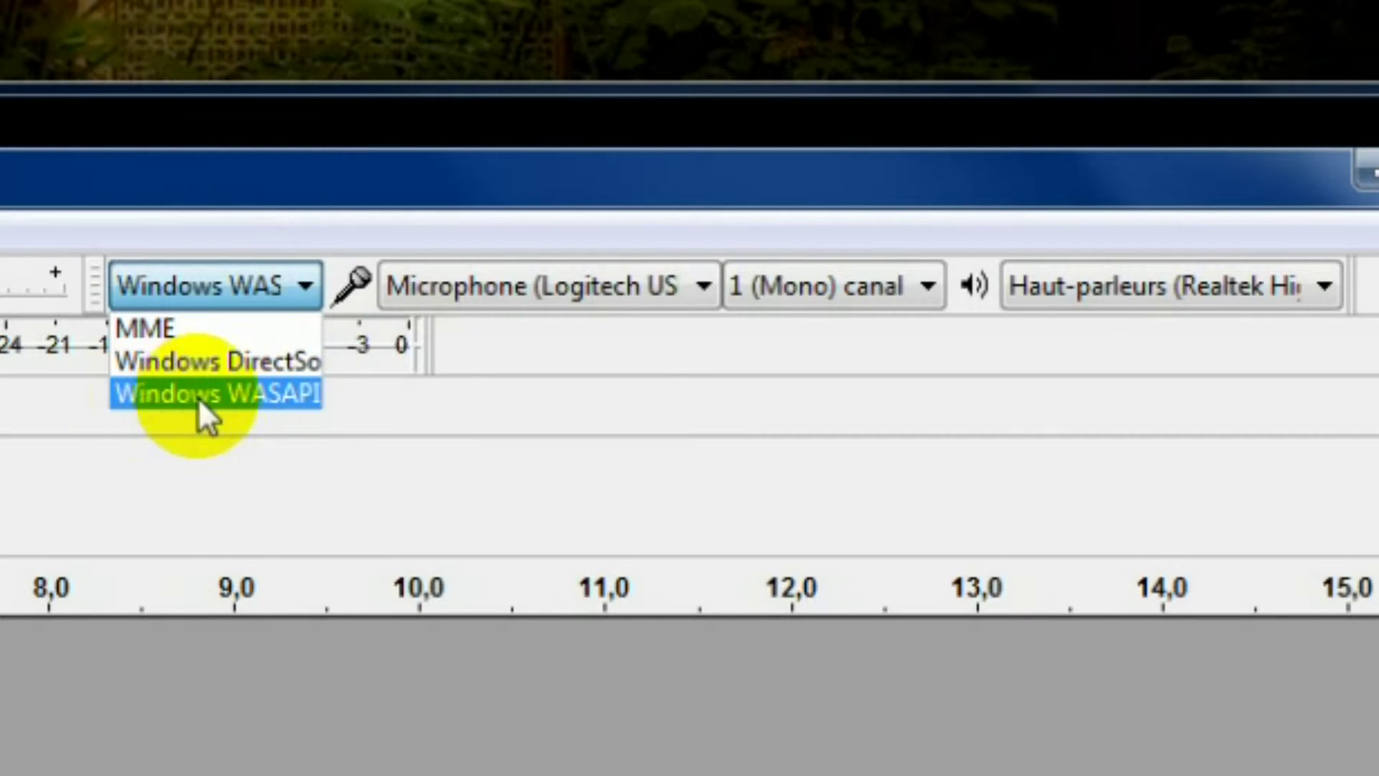
pyautogui.click(290, 396)
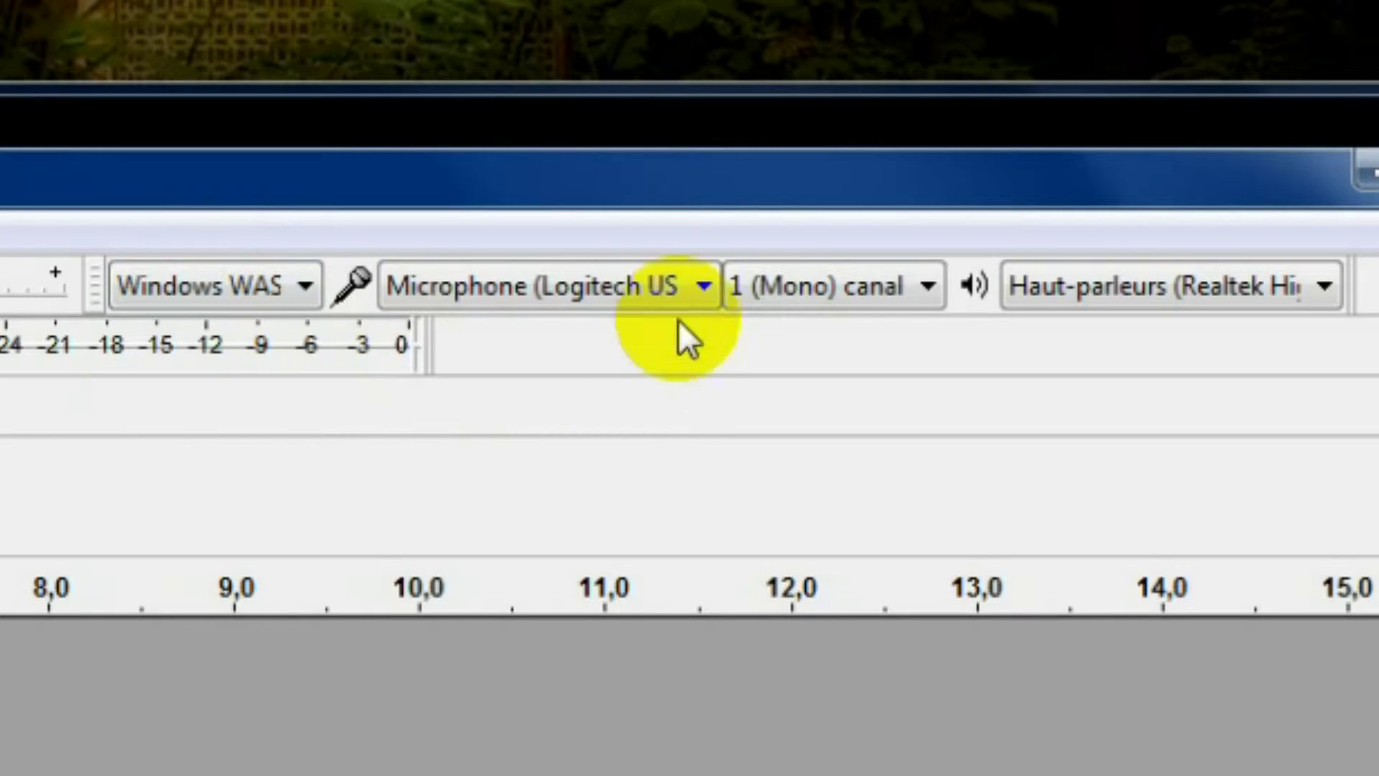
pyautogui.click(641, 293)
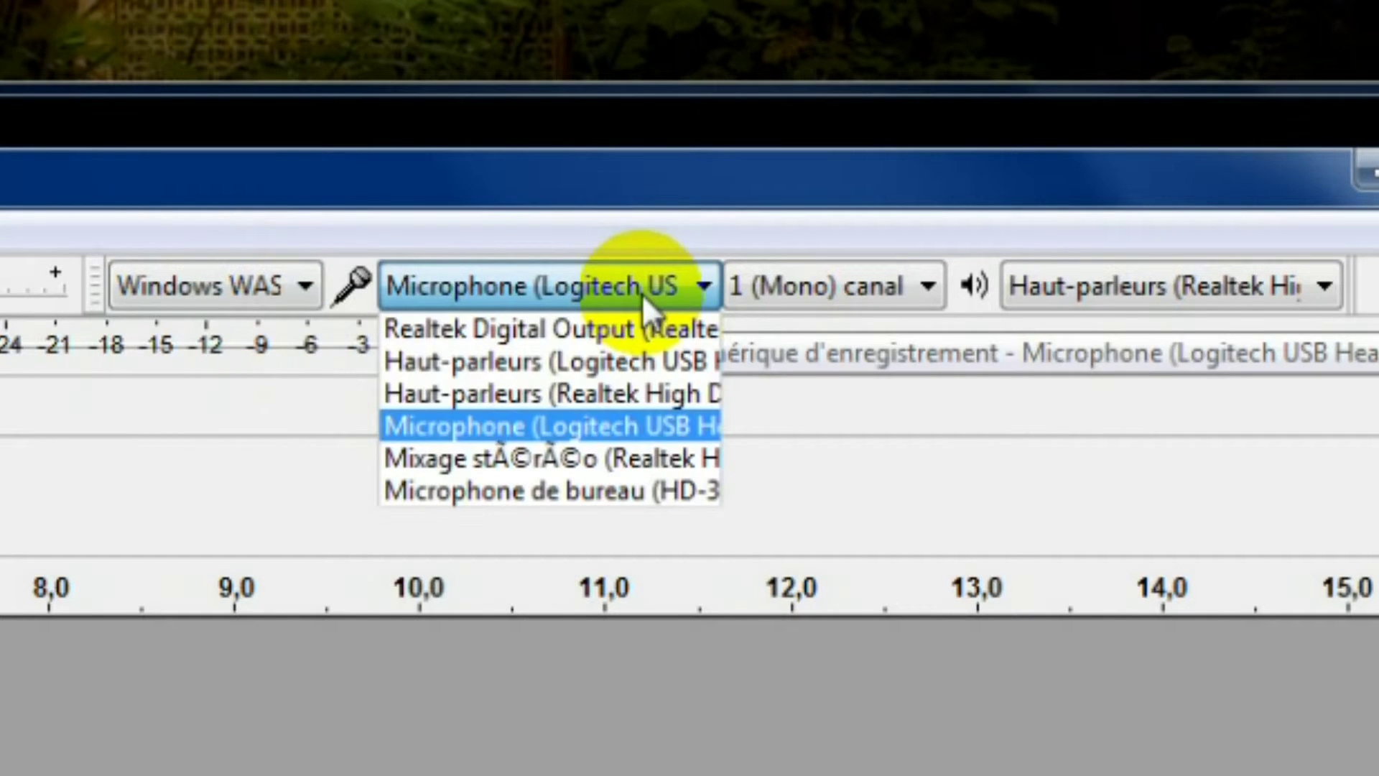
pyautogui.click(684, 426)
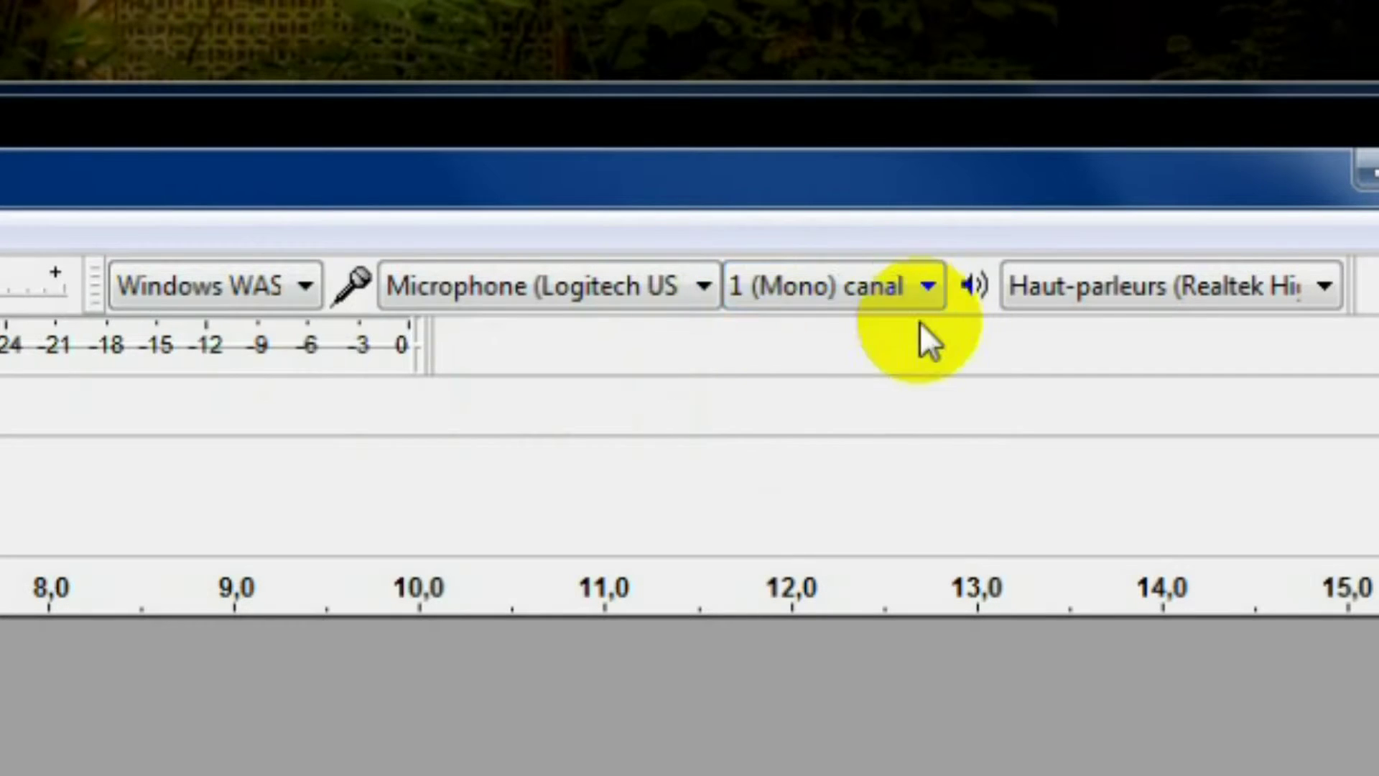
# Set recording to 1 (Mono) channel and playback to the Logitech USB speakers (Haut-parleurs)
pyautogui.click(898, 279)
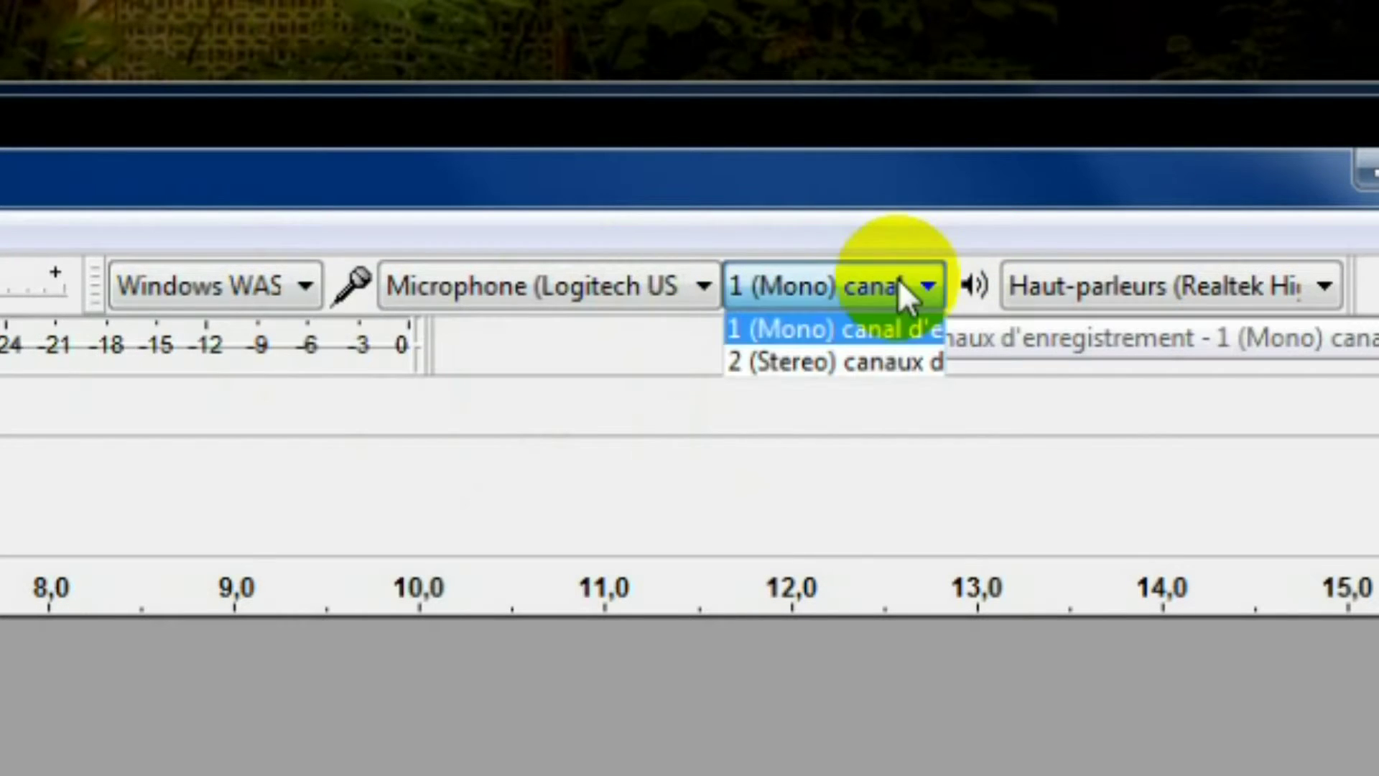
pyautogui.click(869, 332)
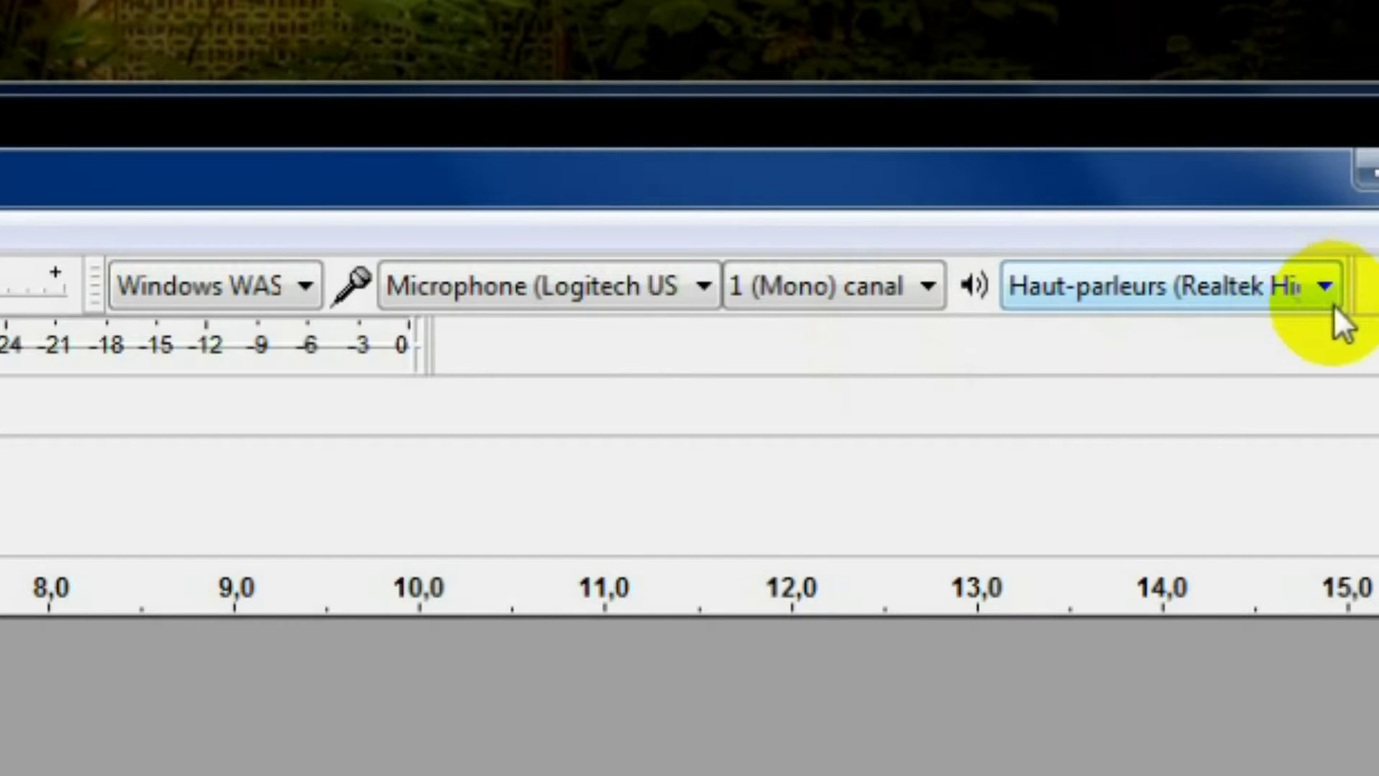
pyautogui.click(1295, 300)
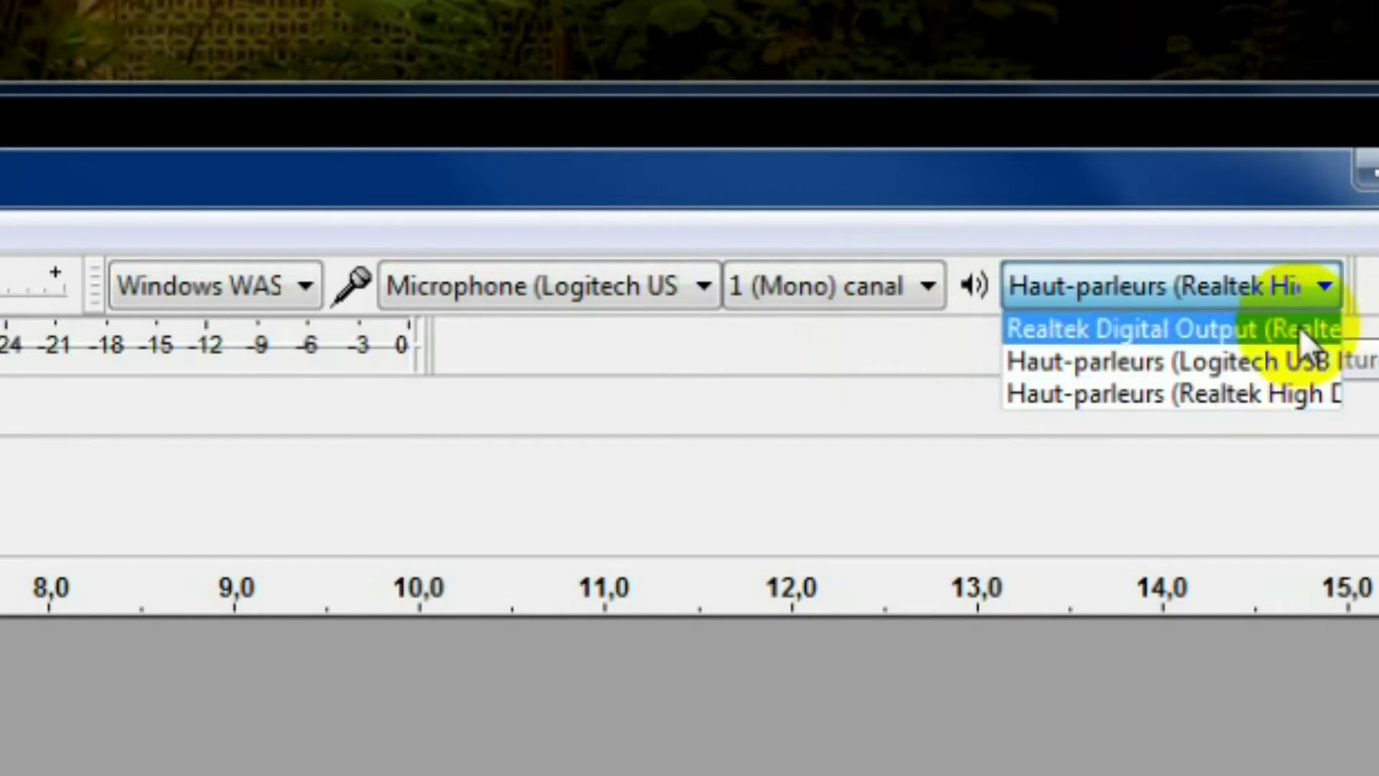
pyautogui.click(1247, 360)
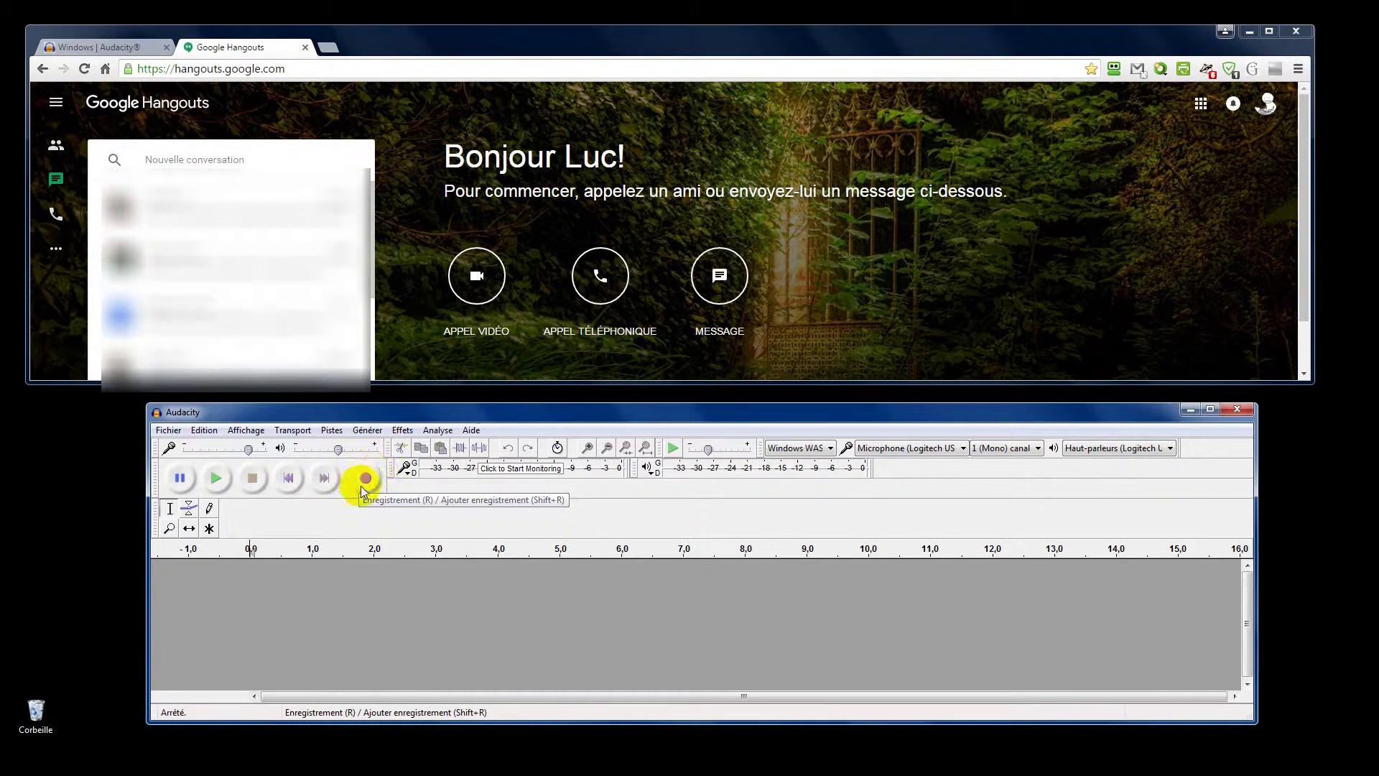
# Record a short microphone test of about 6 seconds, stop it and delete the test track
pyautogui.click(362, 481)
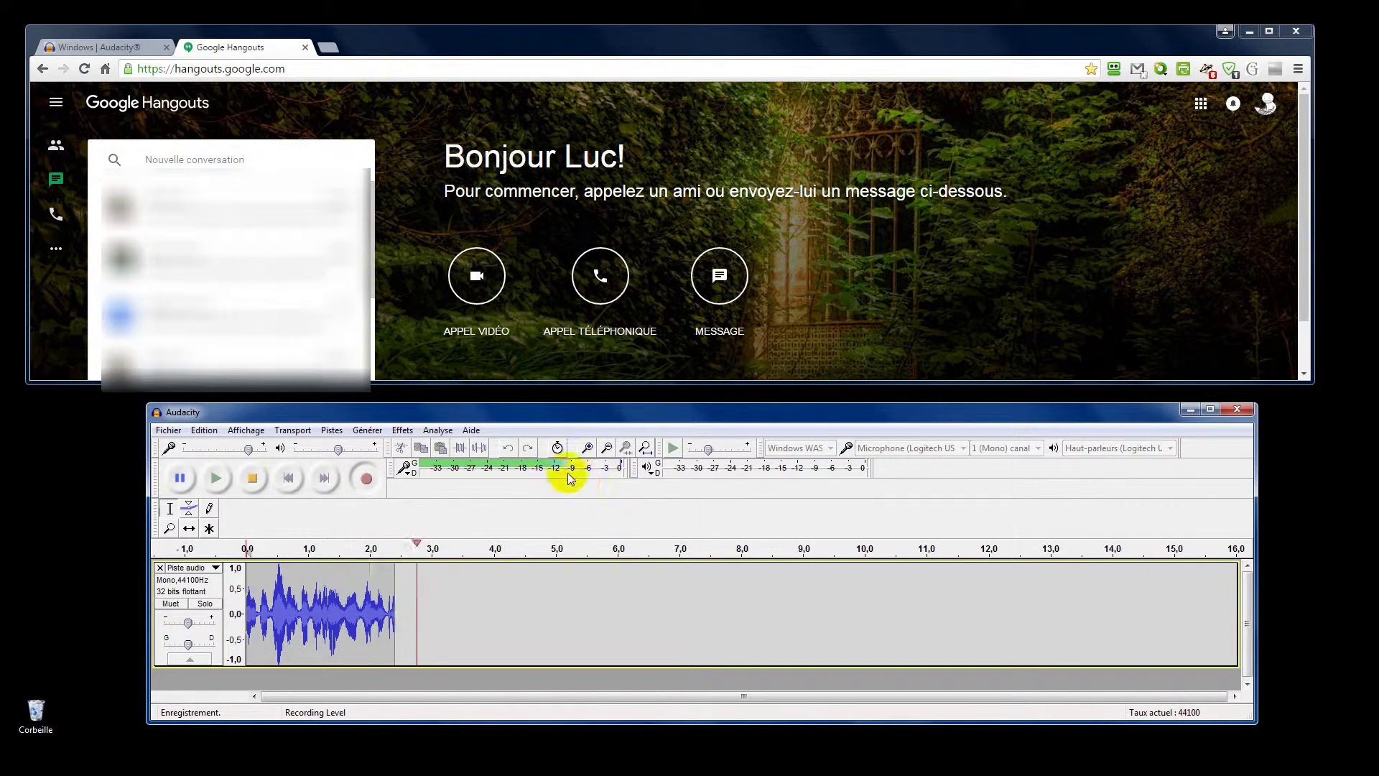
pyautogui.click(253, 481)
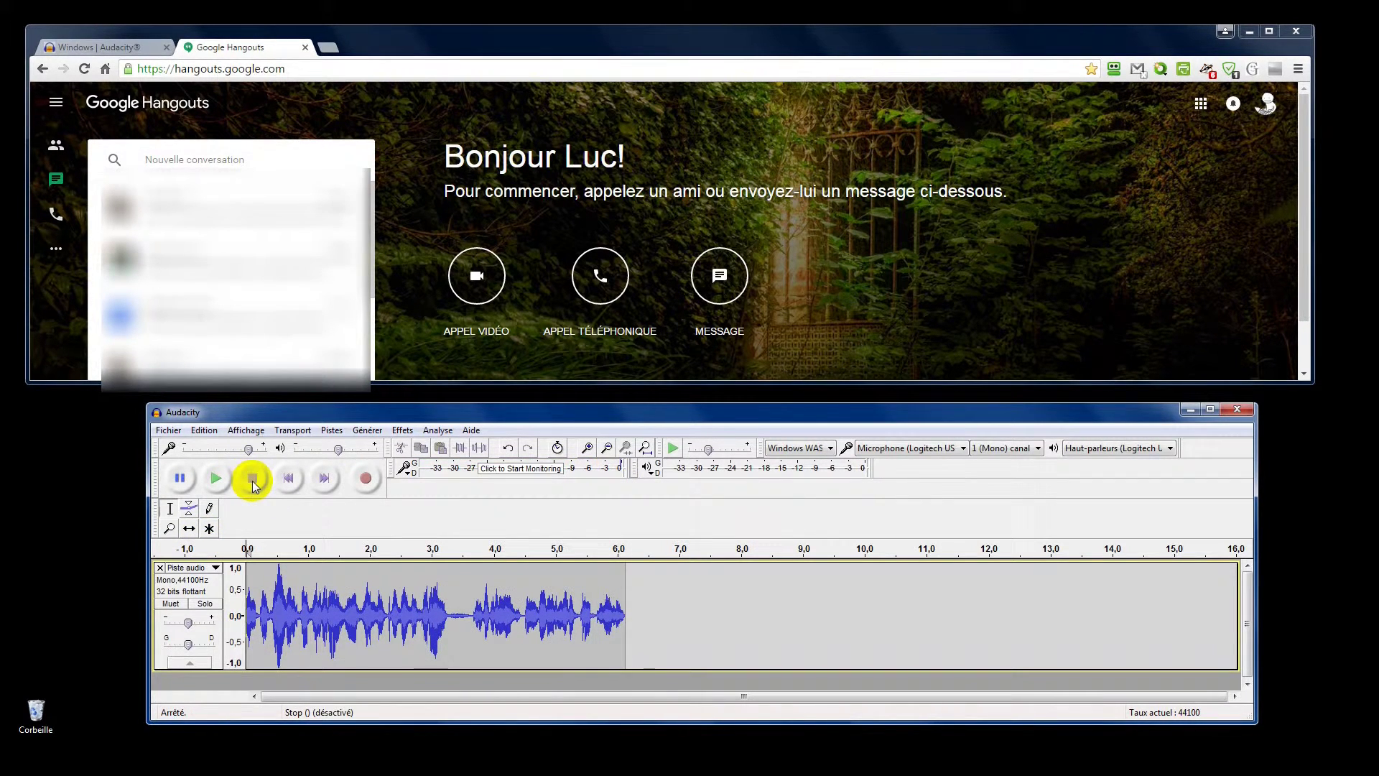
pyautogui.click(159, 569)
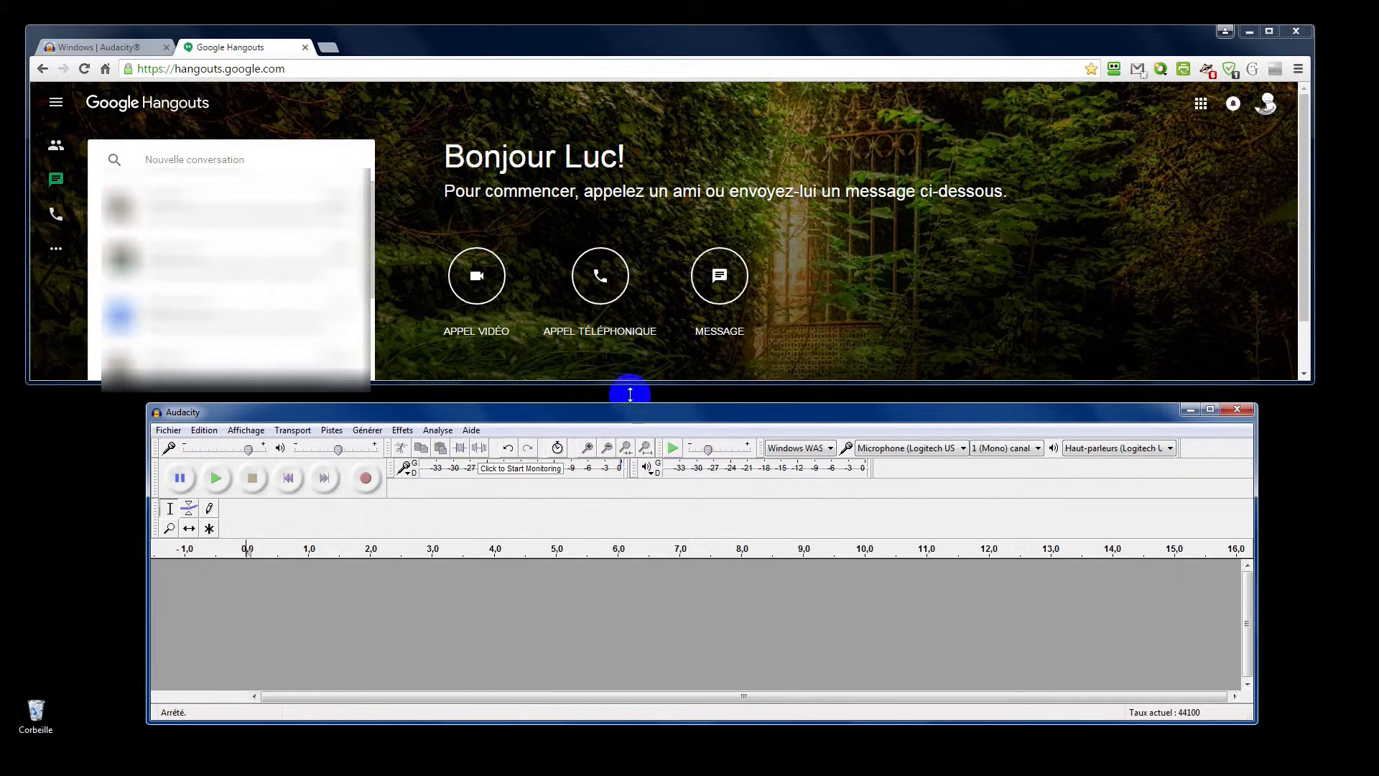
# Open phone calling in Google Hangouts and paste the phone number to call
pyautogui.click(597, 279)
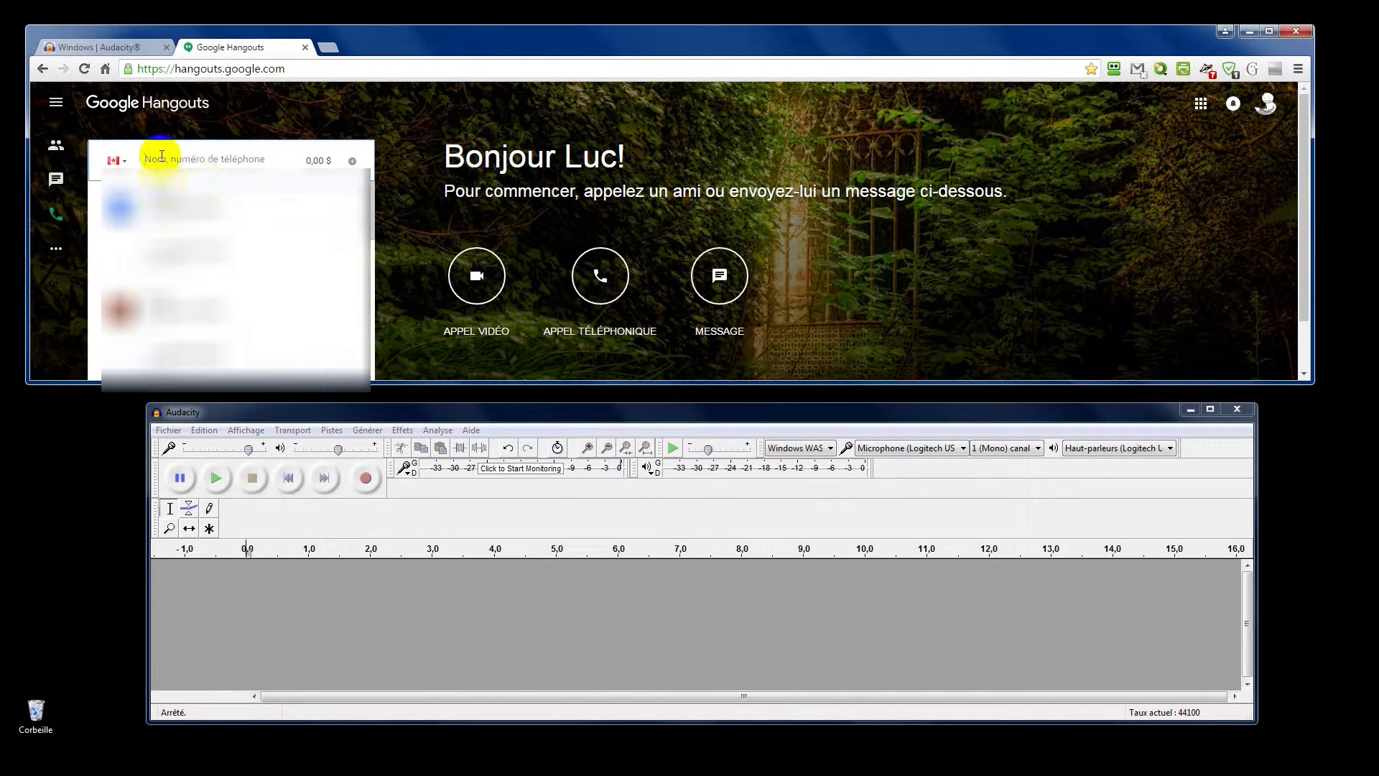
pyautogui.rightClick(161, 156)
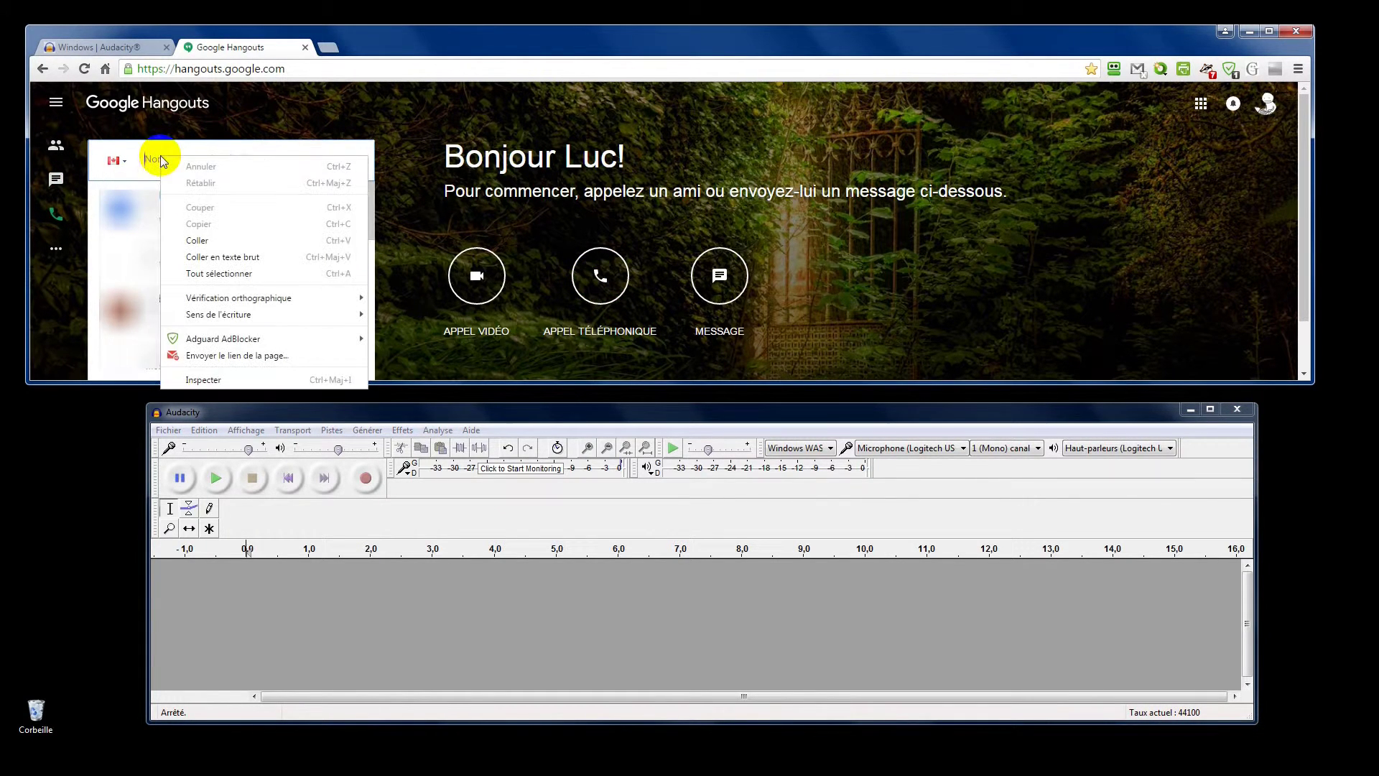
pyautogui.click(225, 241)
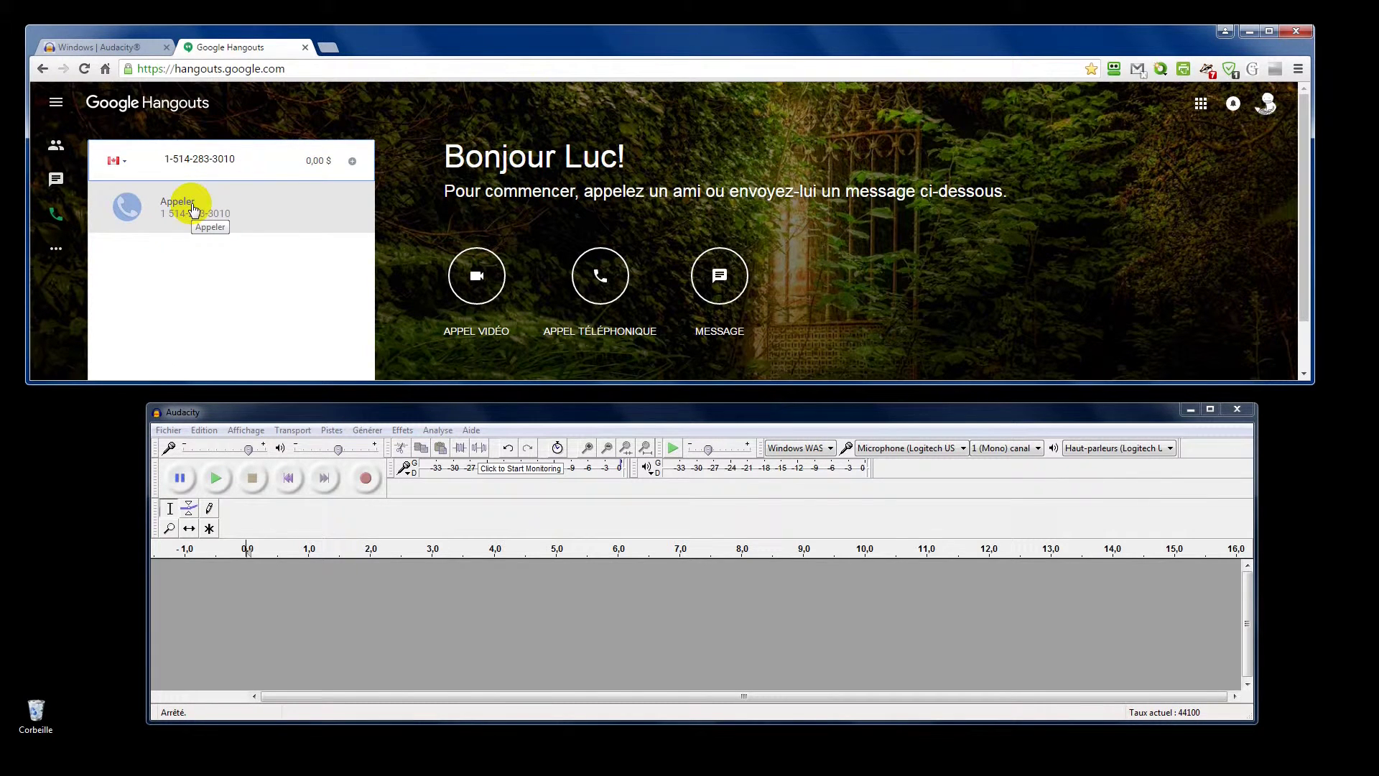
# Start recording in Audacity and place the Hangouts call to the entered phone number
pyautogui.click(369, 480)
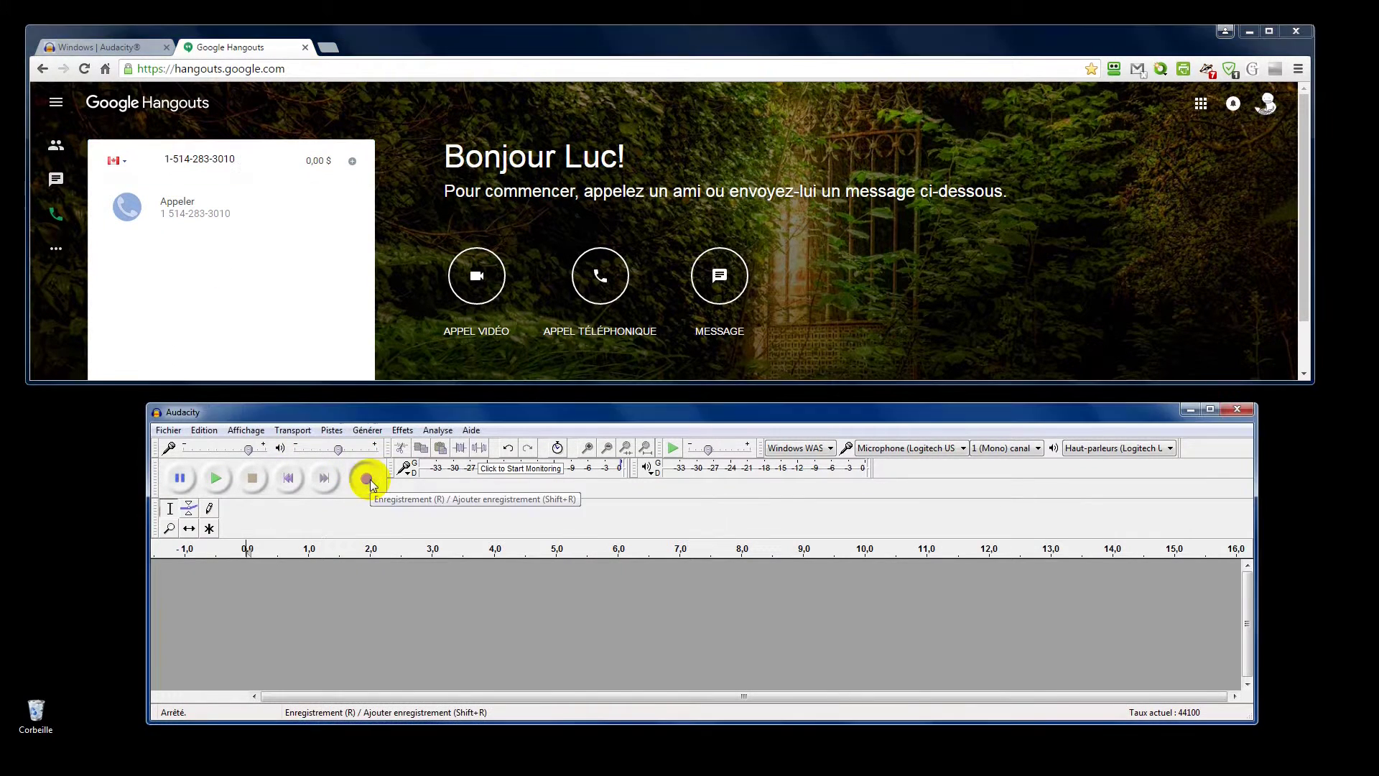
pyautogui.click(179, 219)
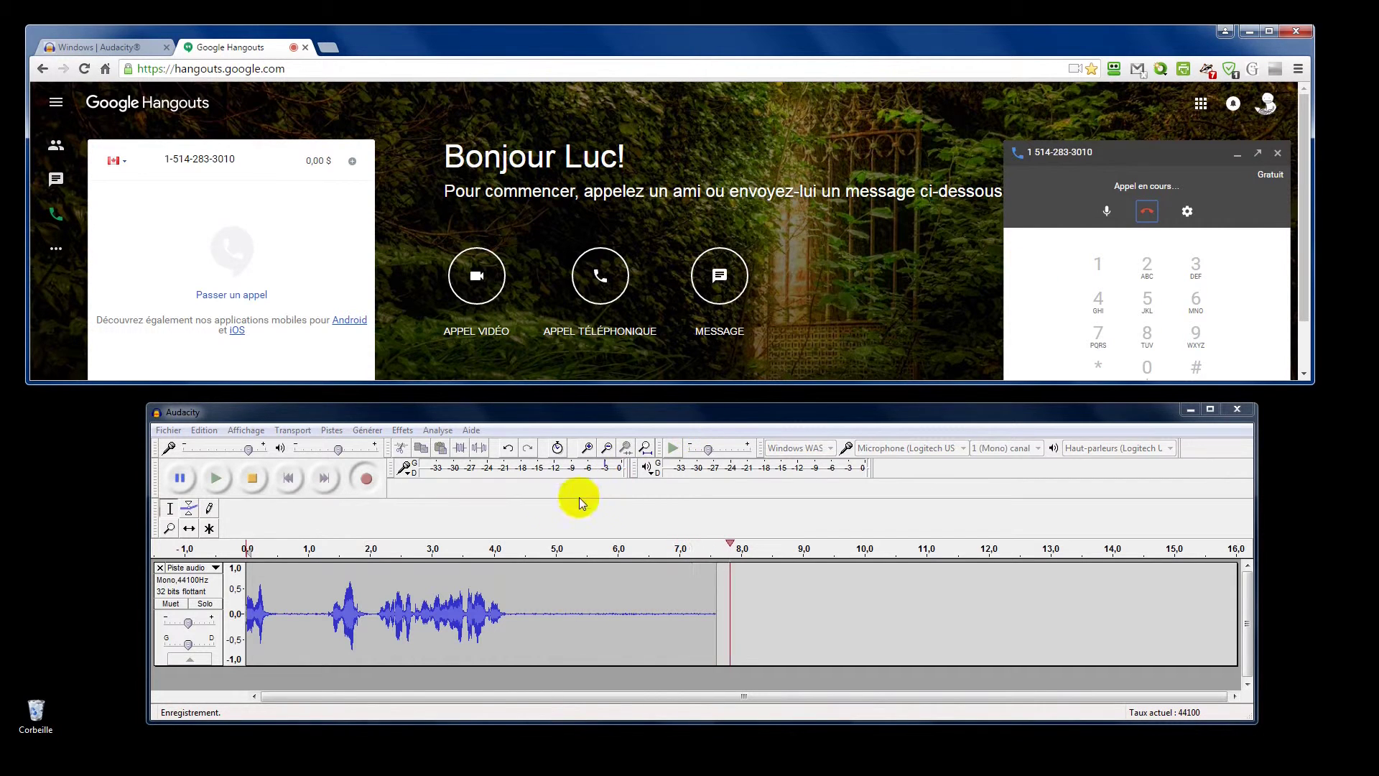
pyautogui.click(911, 270)
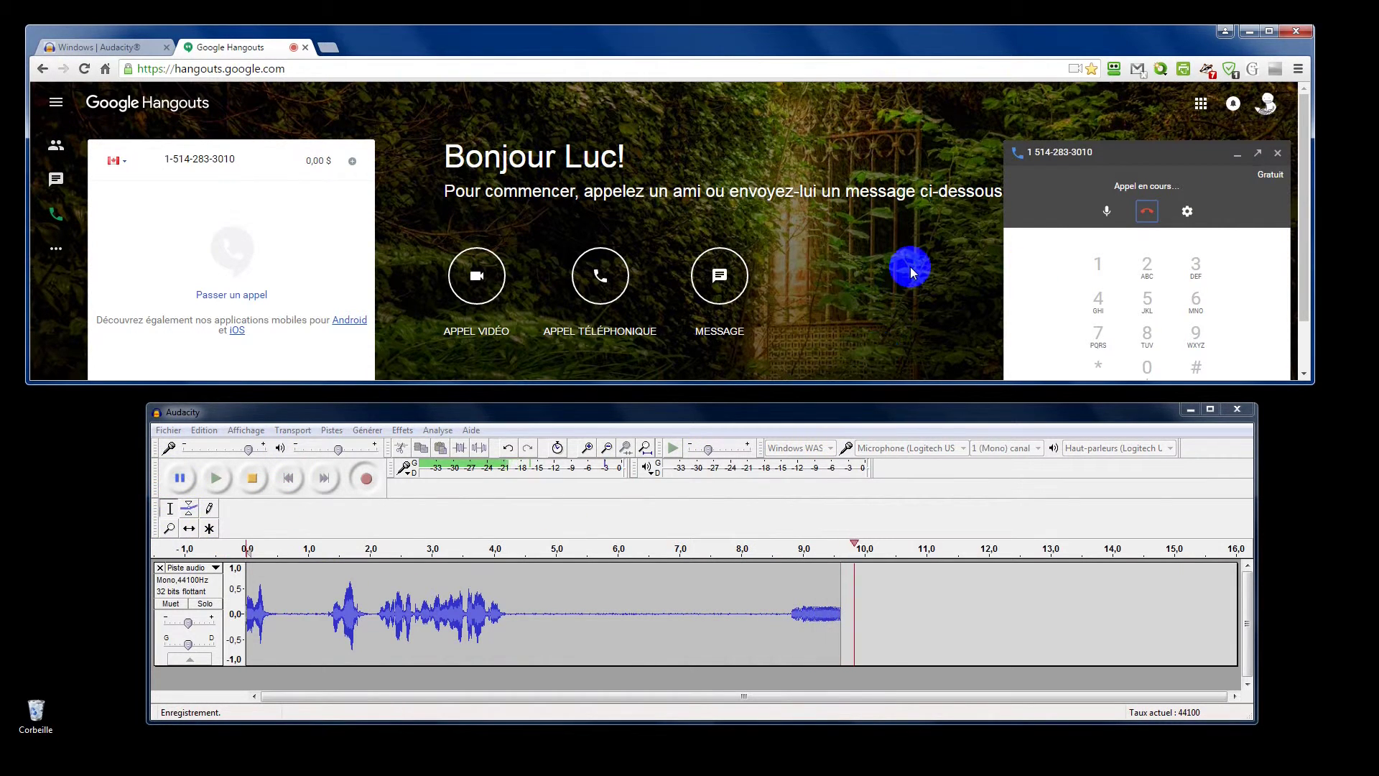
pyautogui.click(944, 267)
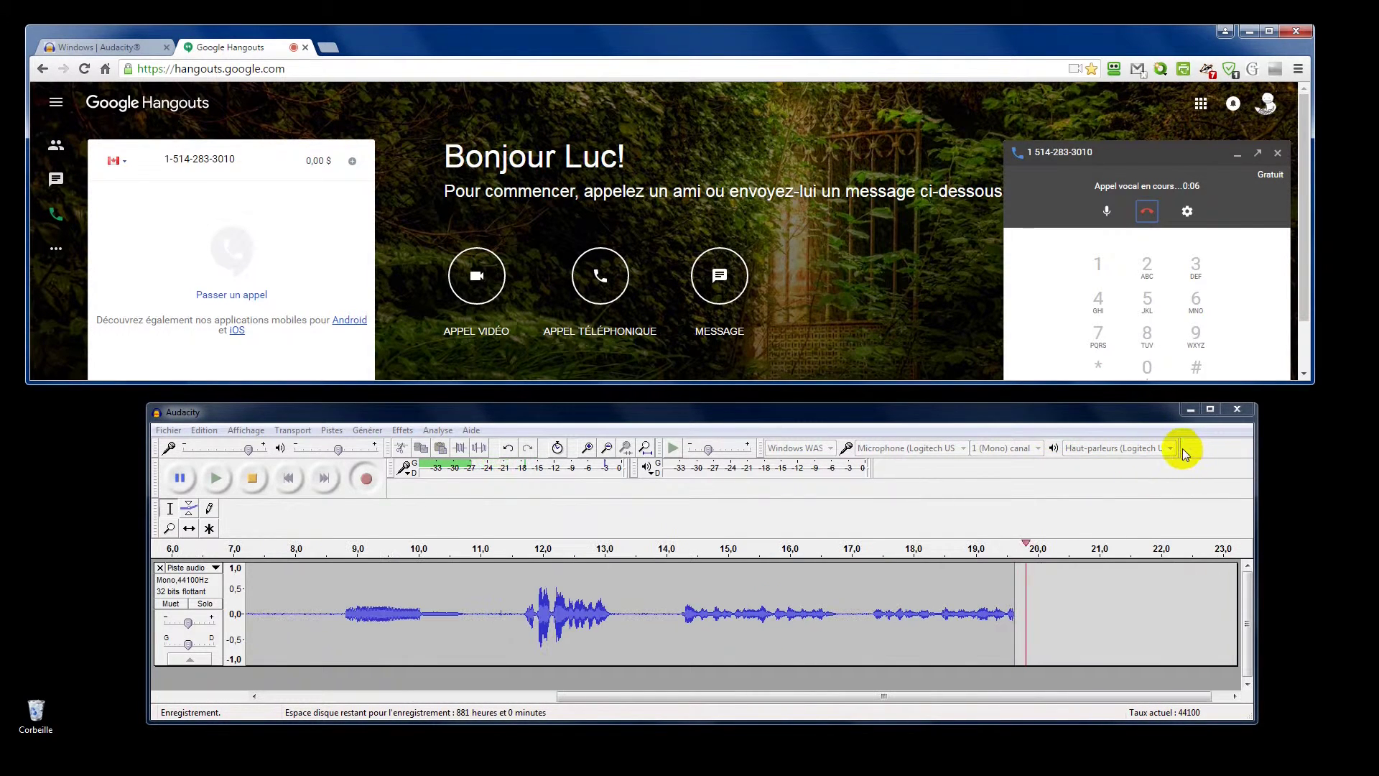
pyautogui.click(1164, 450)
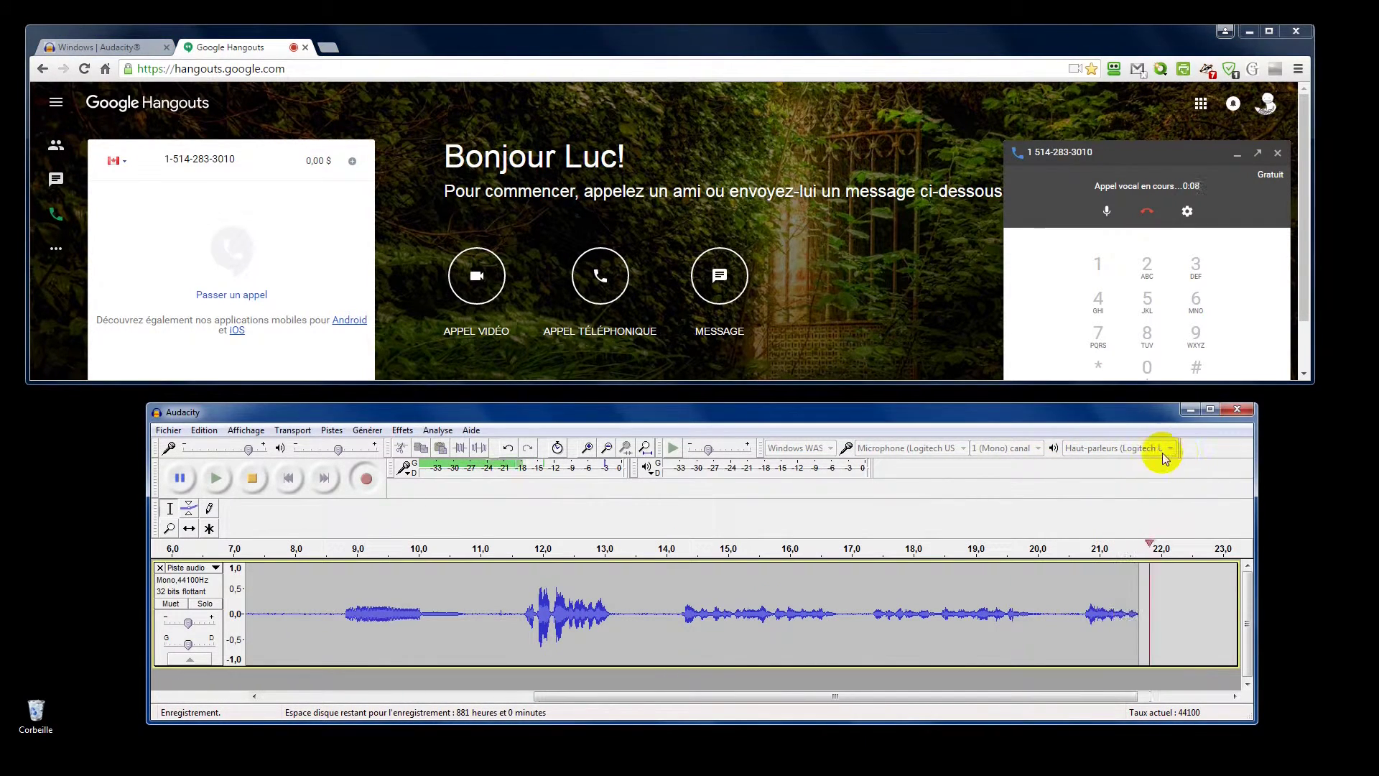
# Send the digit 1 on the Hangouts call keypad and hang up the call
pyautogui.click(1097, 267)
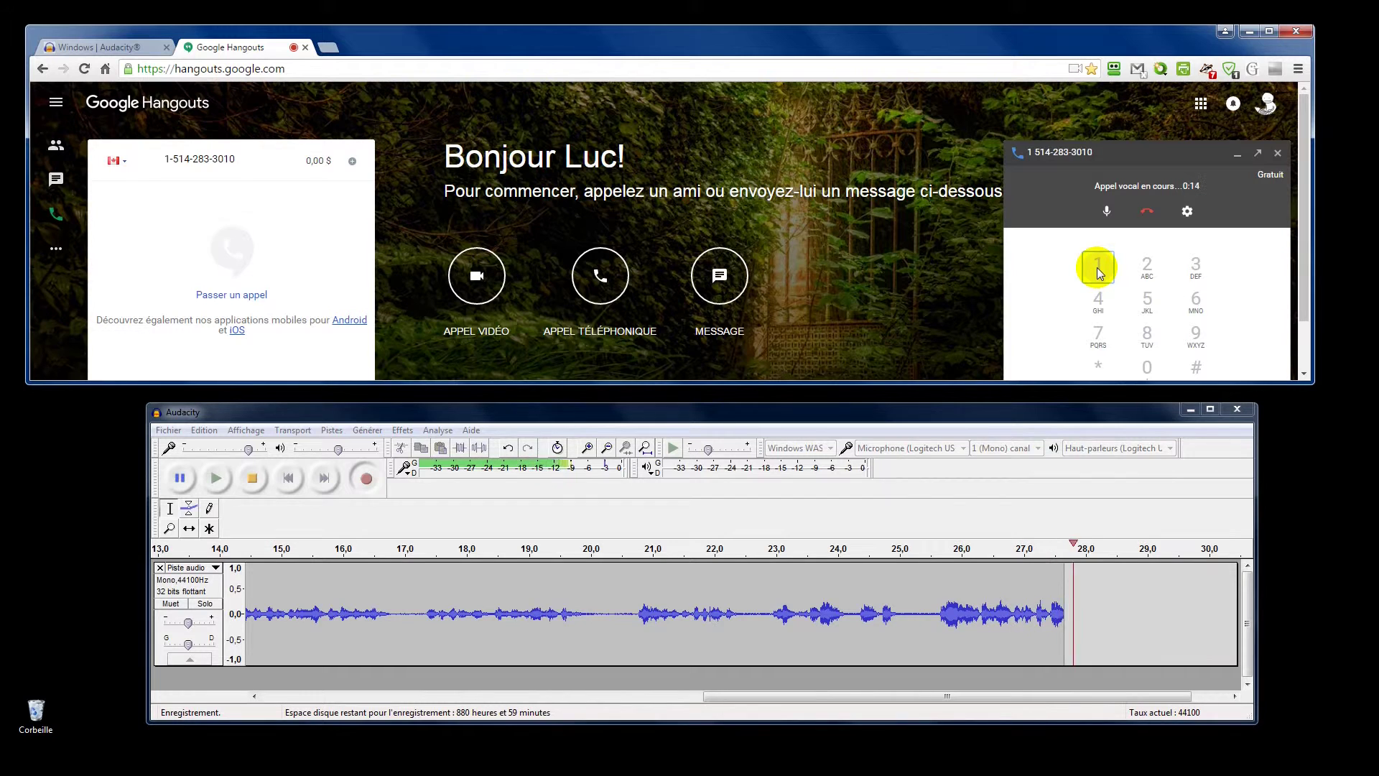
pyautogui.click(1098, 269)
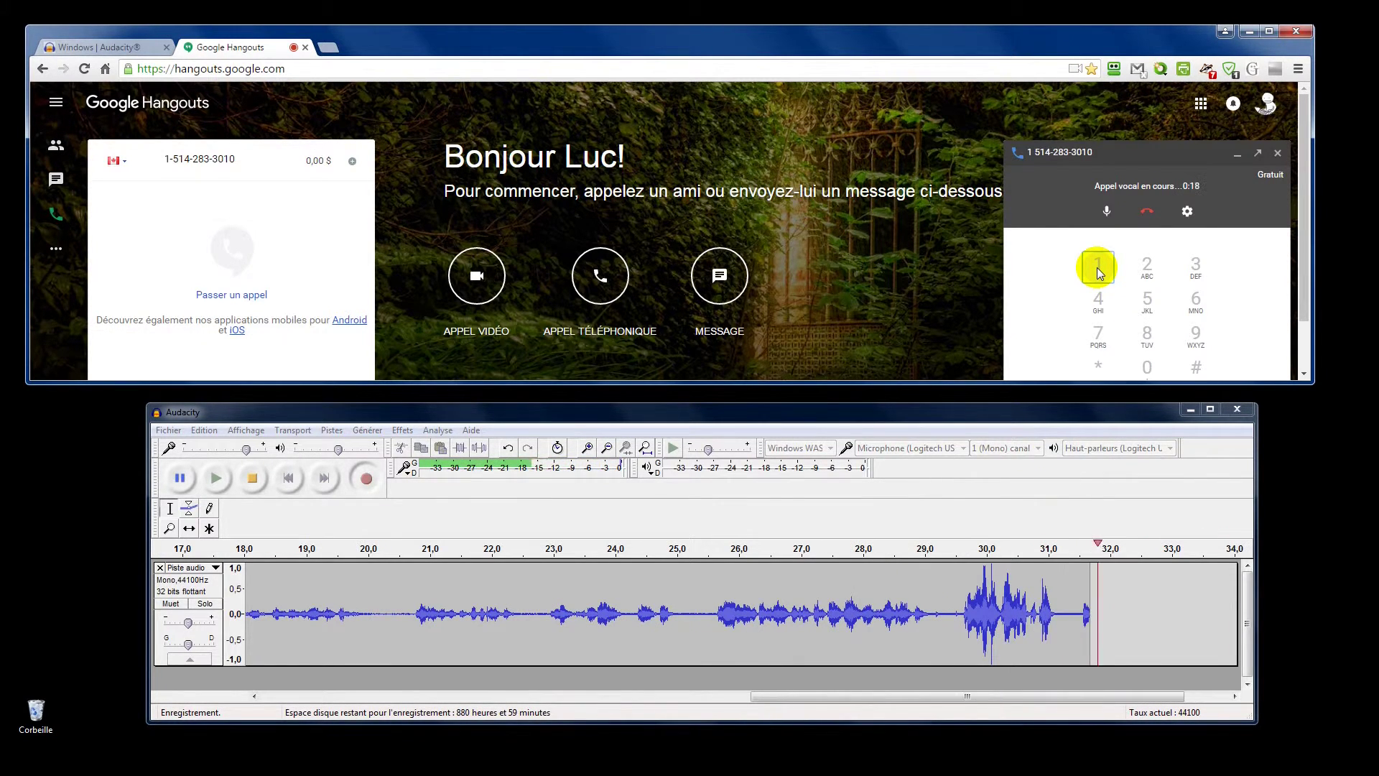
pyautogui.click(1098, 269)
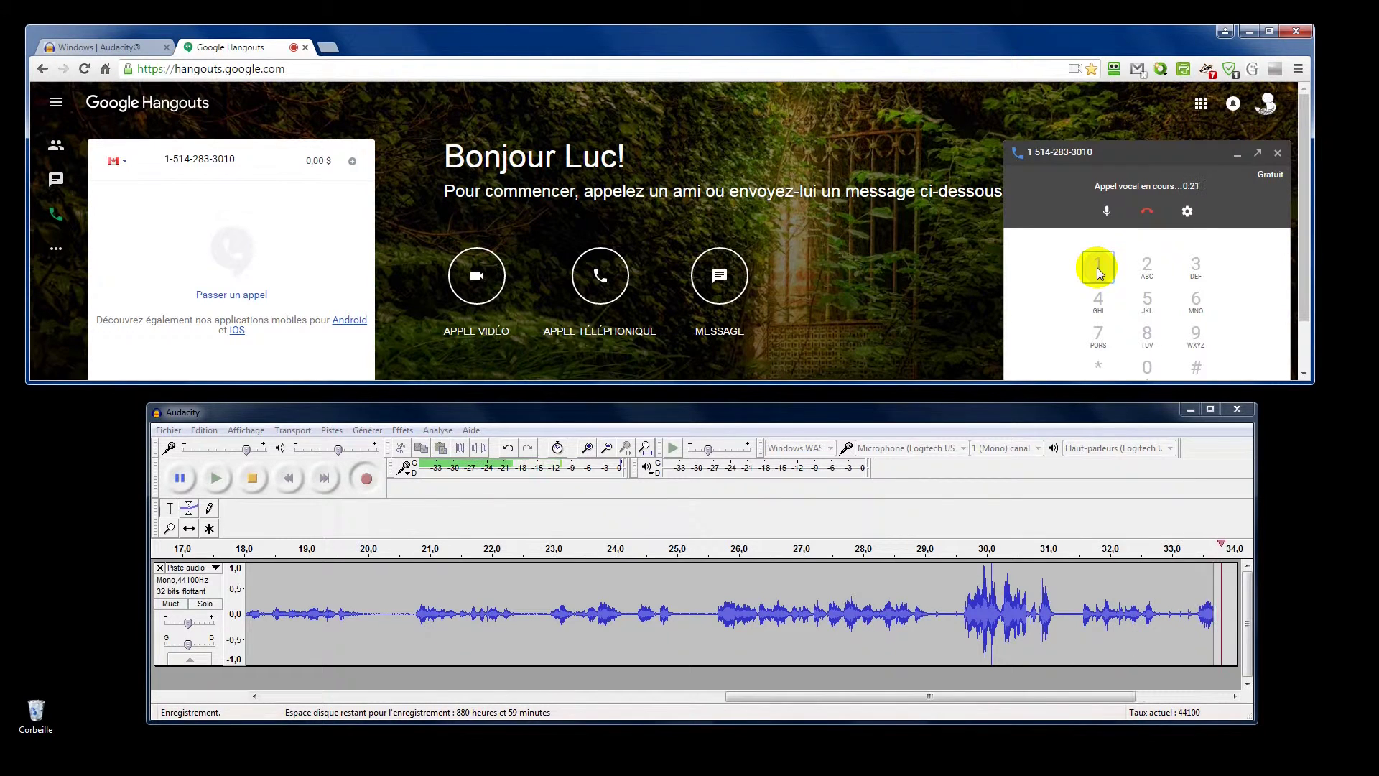
pyautogui.click(395, 241)
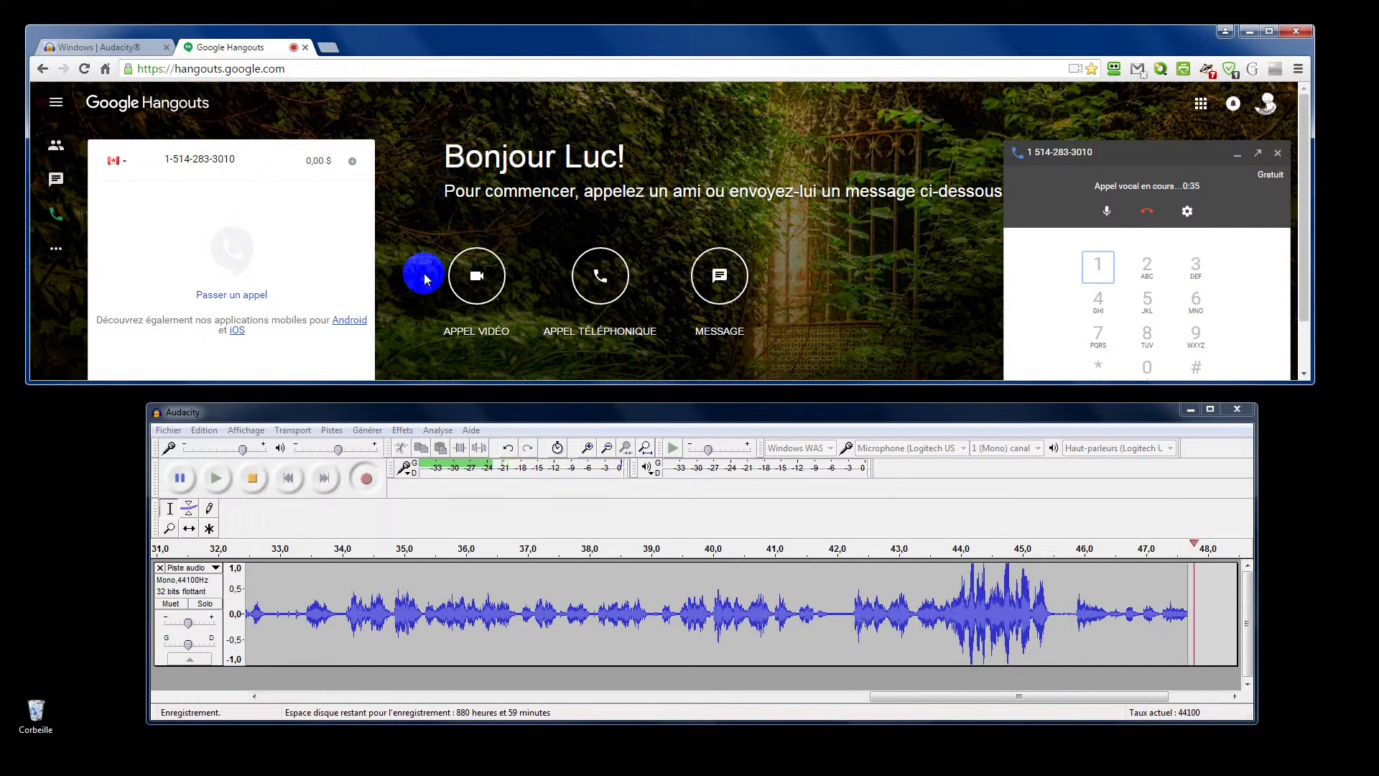
pyautogui.click(1150, 213)
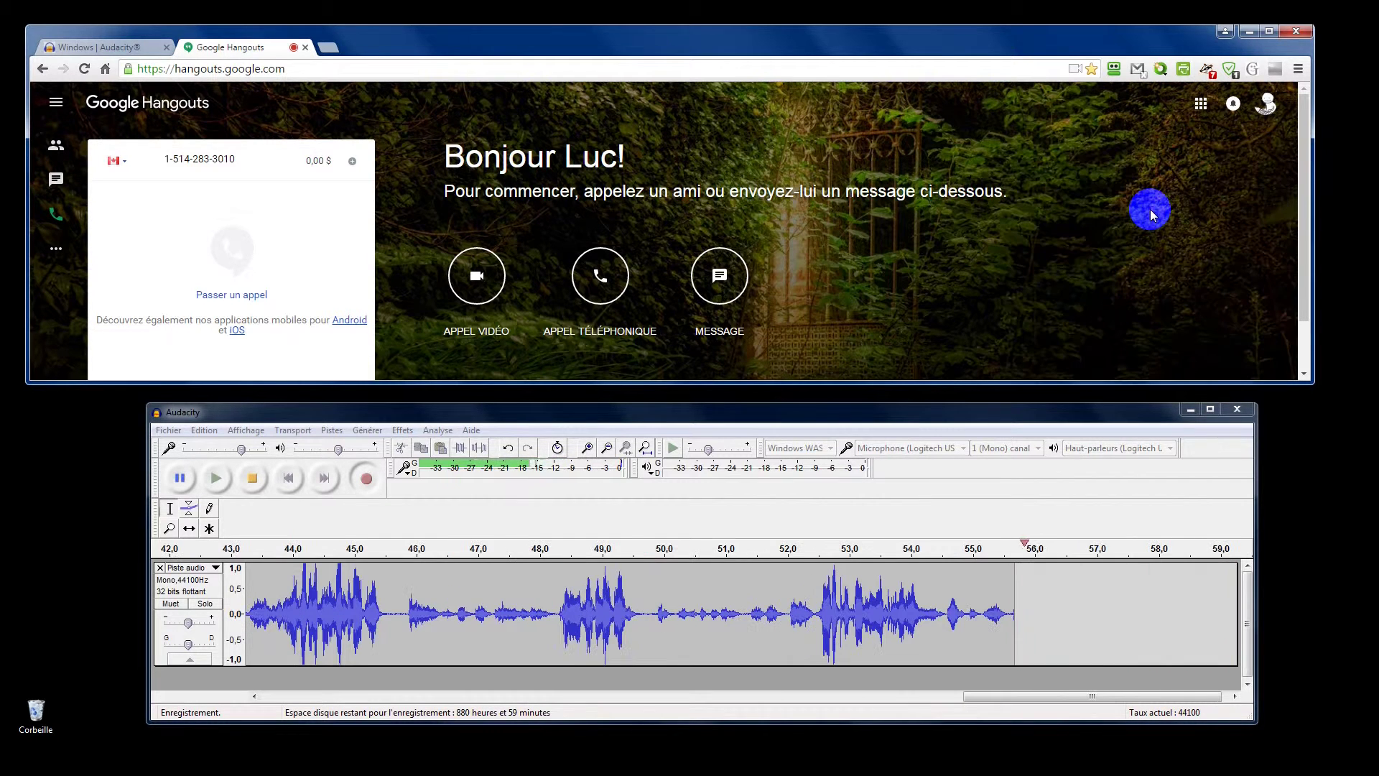
# Stop the call recording and set the playback device to the Realtek speakers (Haut-parleurs)
pyautogui.click(255, 479)
pyautogui.click(257, 478)
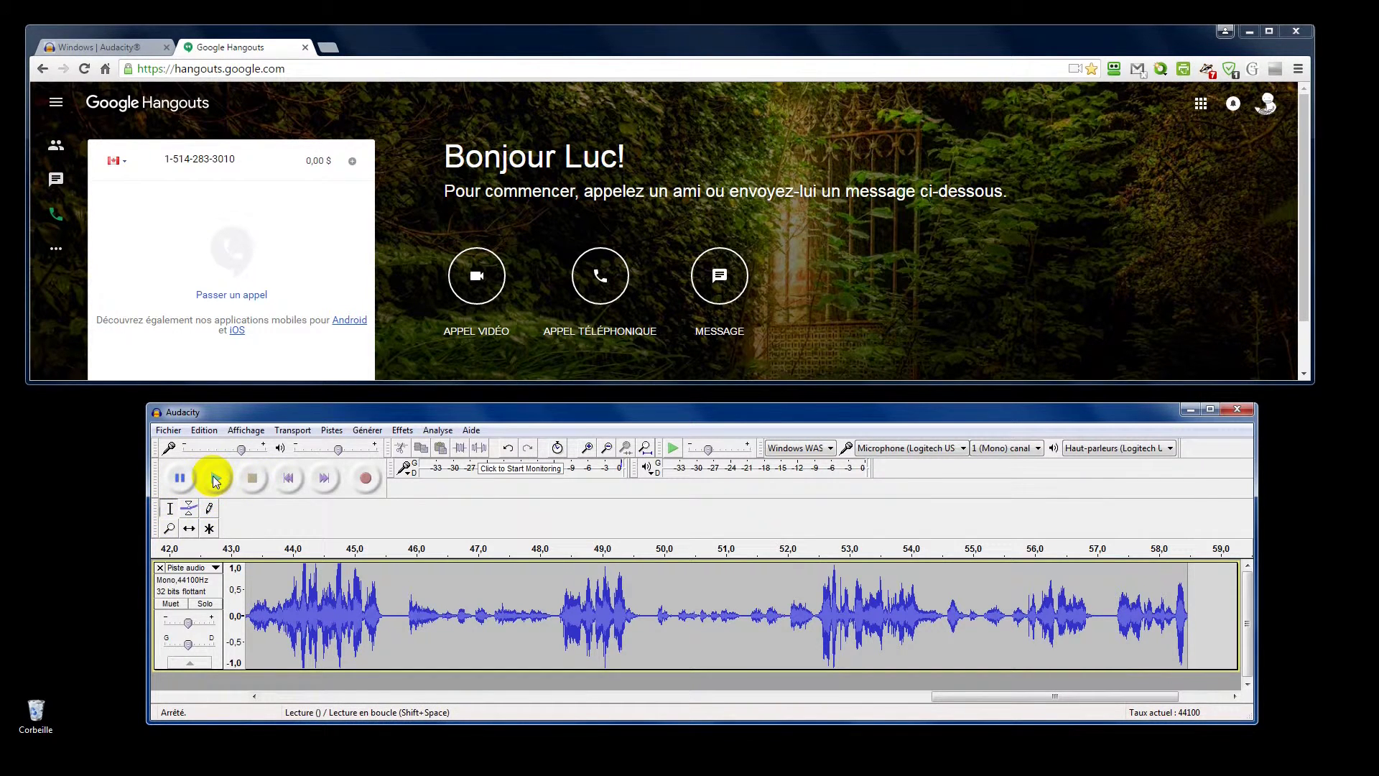
pyautogui.click(1170, 447)
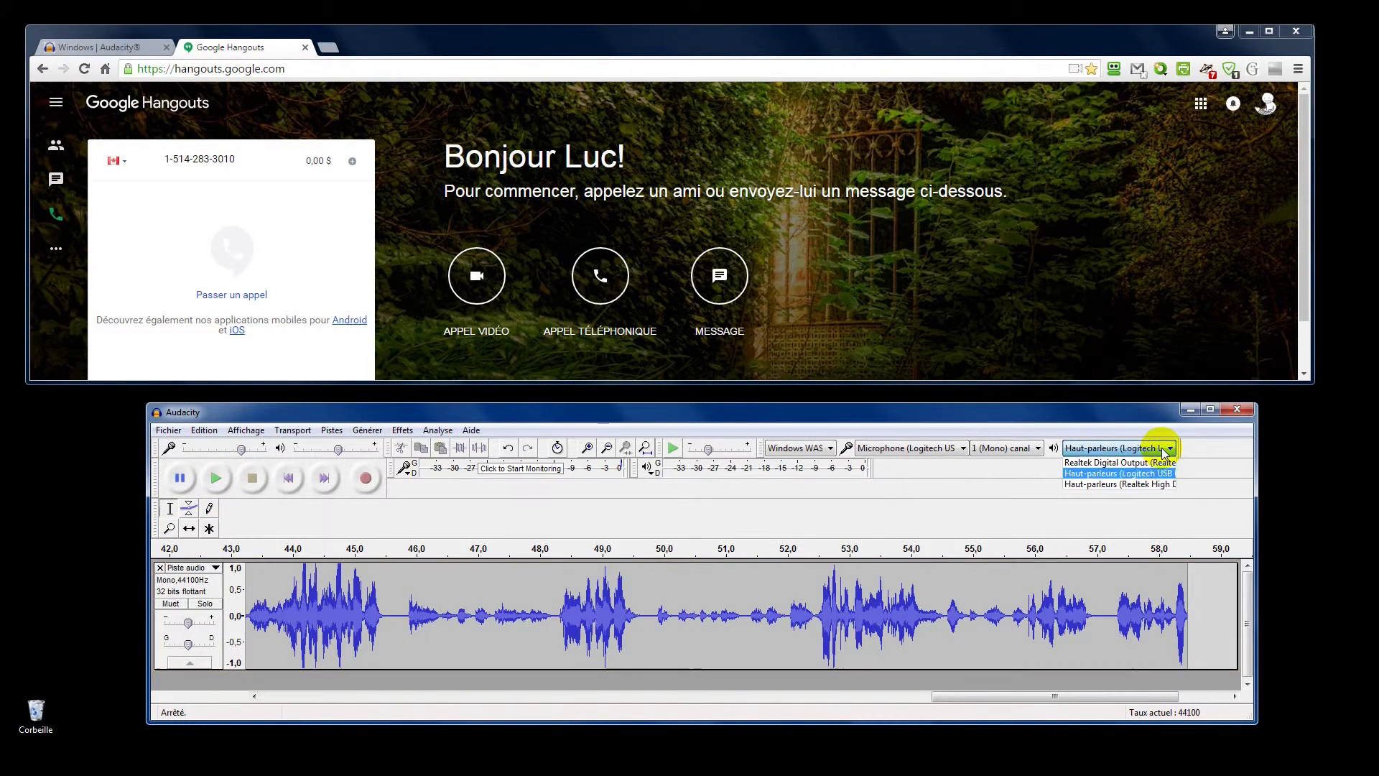
pyautogui.click(1146, 484)
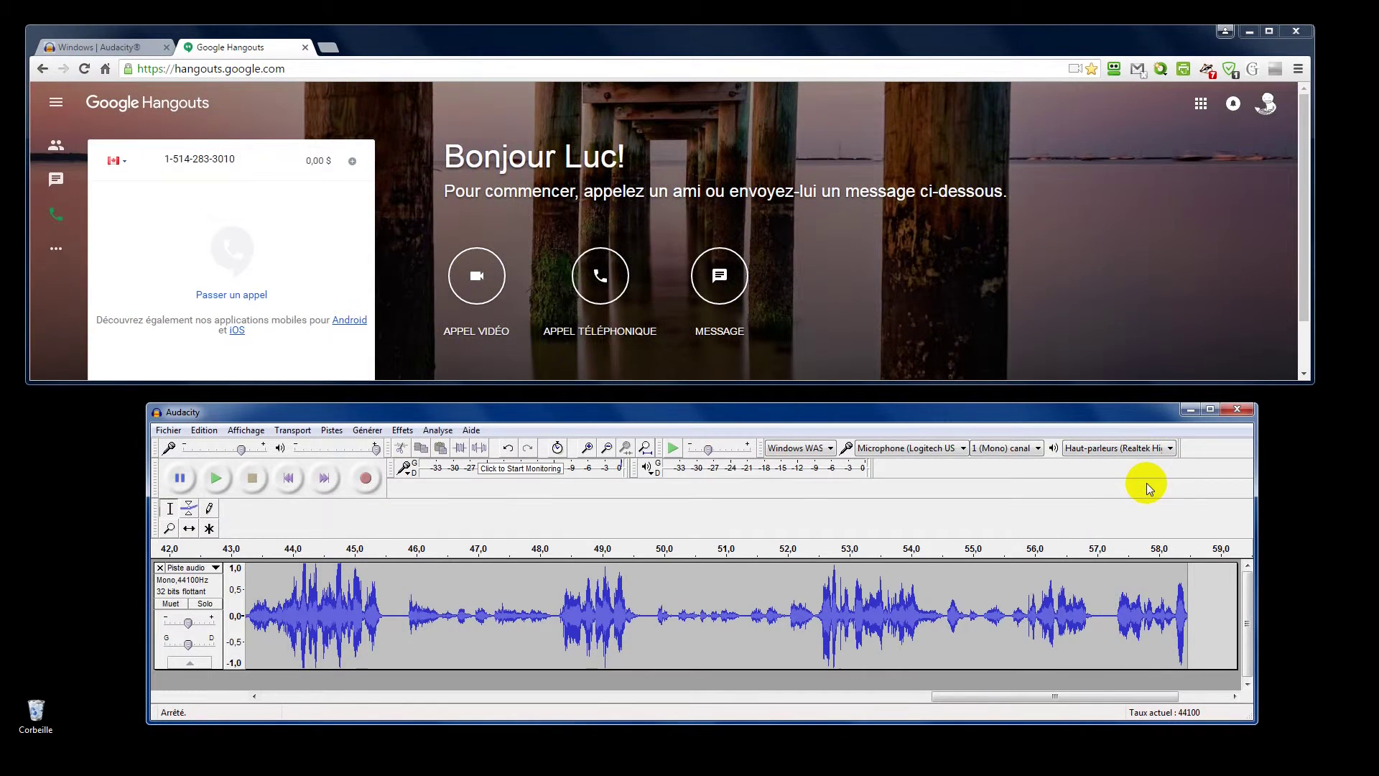
# Play back the recorded call through the selected speakers and stop playback
pyautogui.click(220, 480)
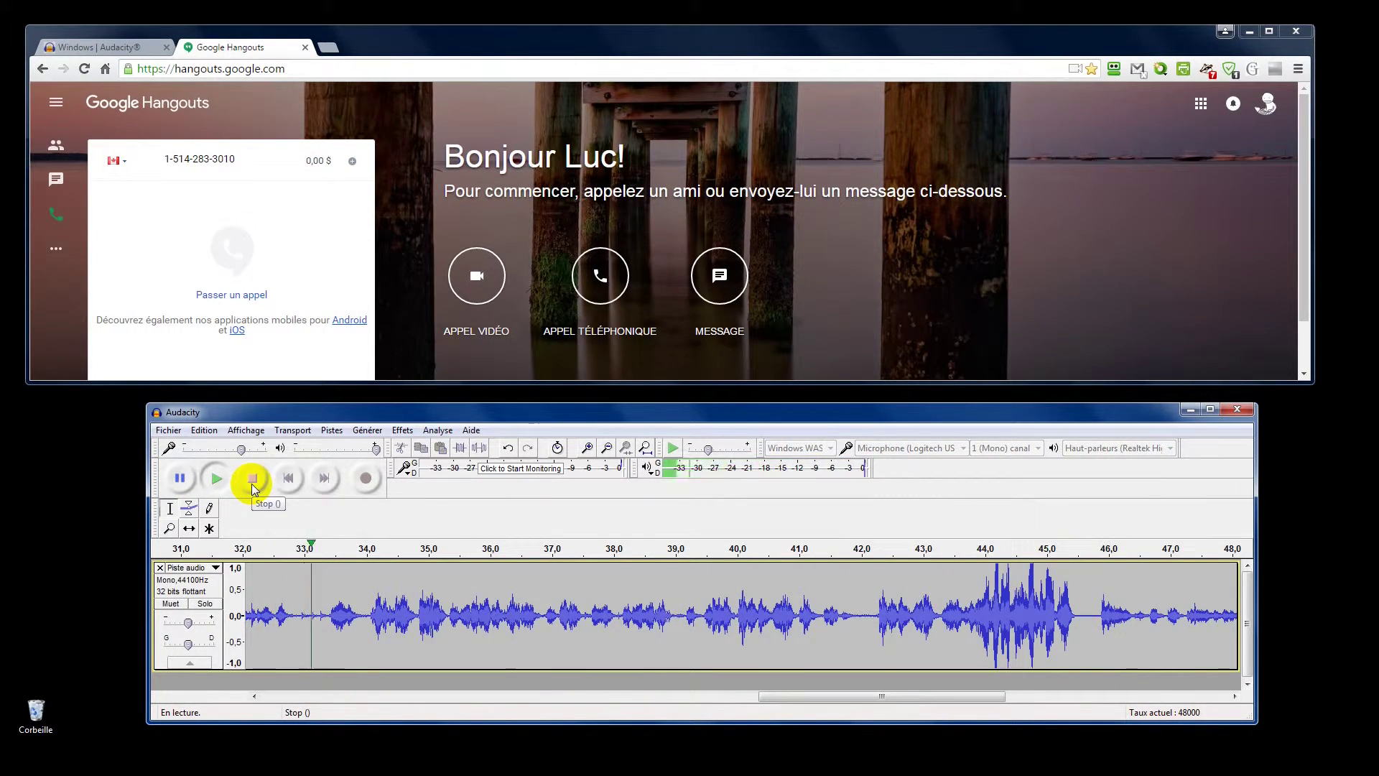
pyautogui.click(251, 484)
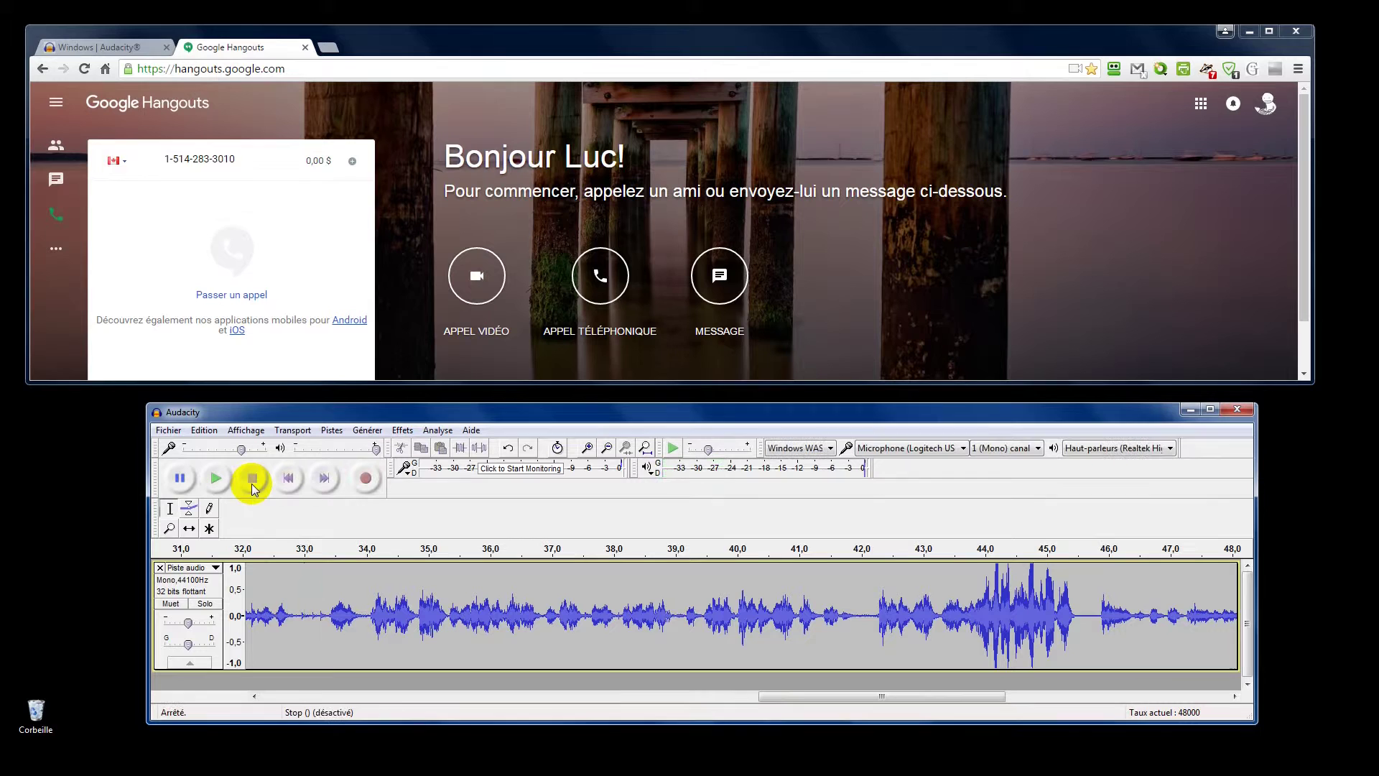
# Export the recording as an MP3 file named test in the Enregistrements folder, leaving all metadata fields empty
pyautogui.click(164, 432)
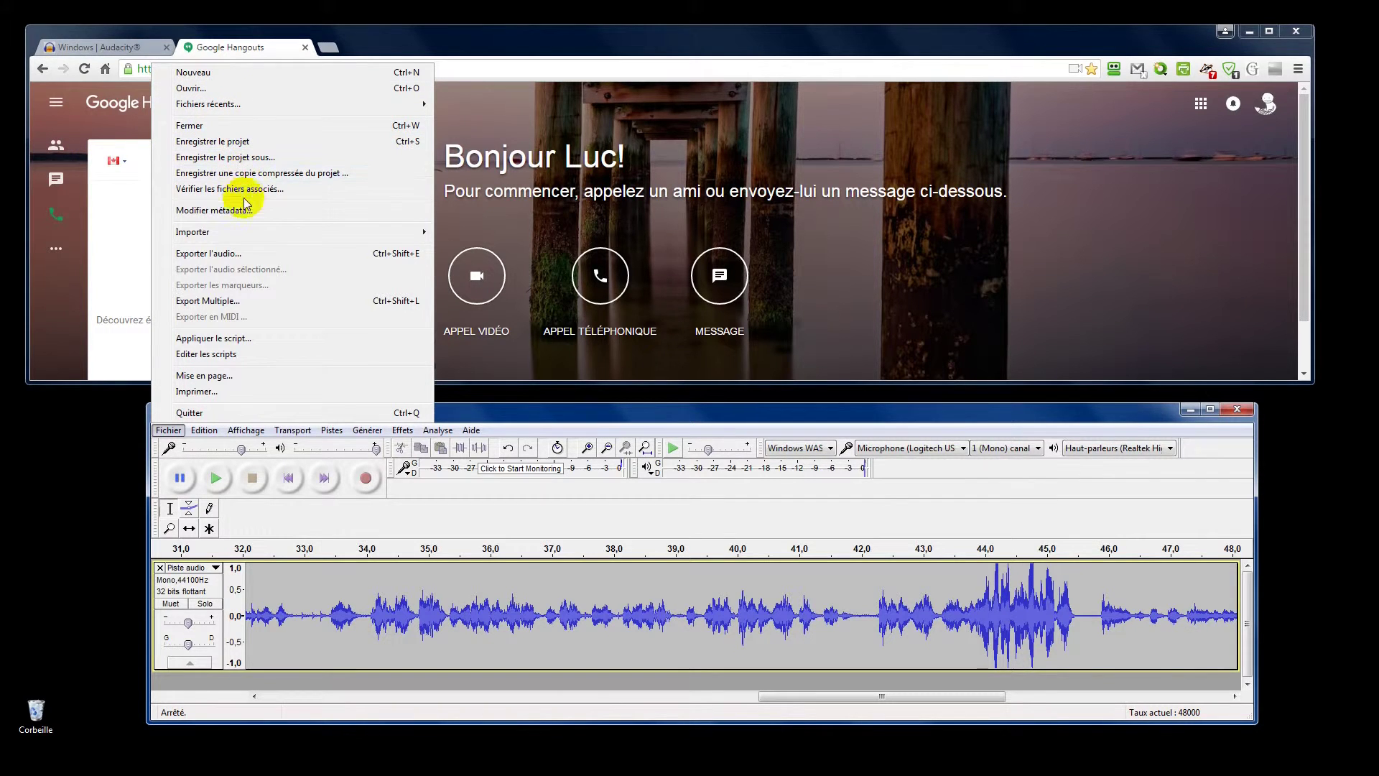
pyautogui.click(224, 256)
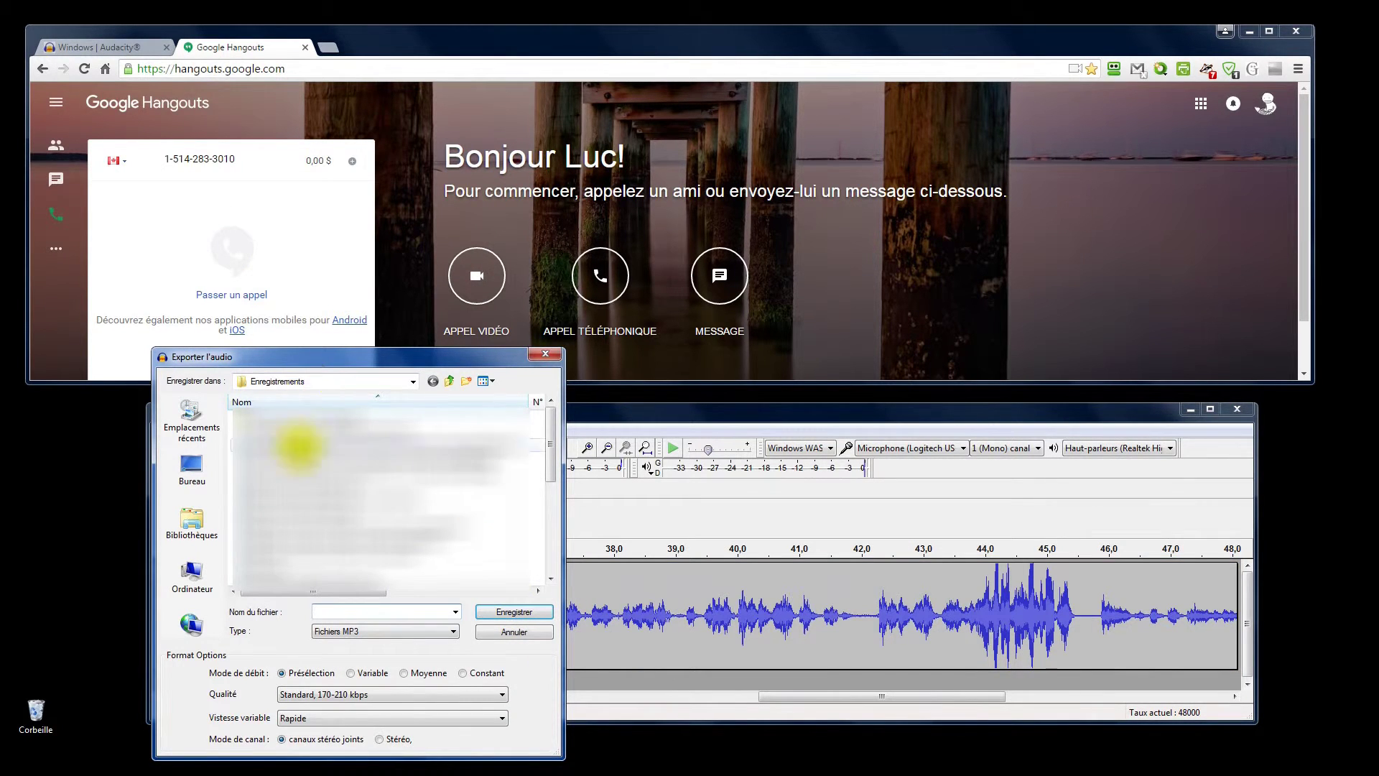
pyautogui.write('test')
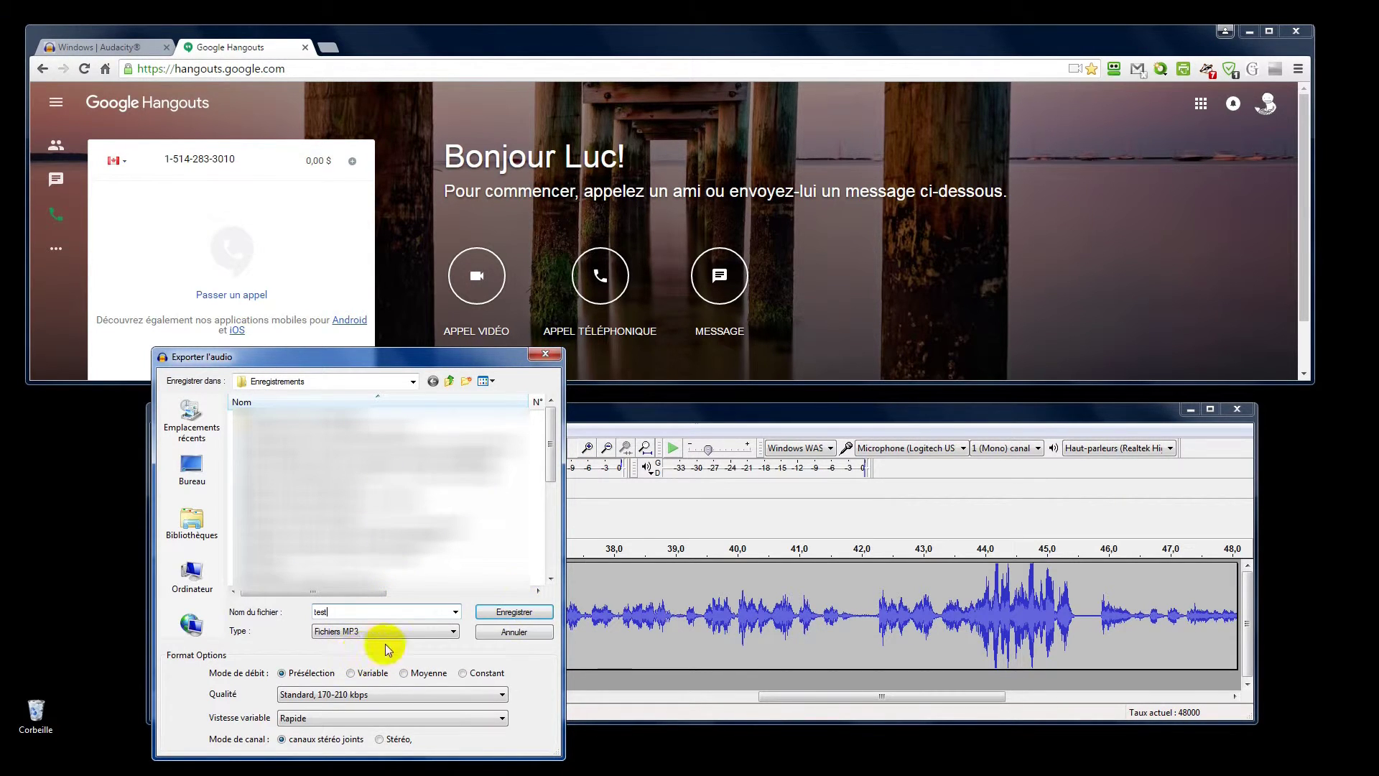
pyautogui.click(521, 616)
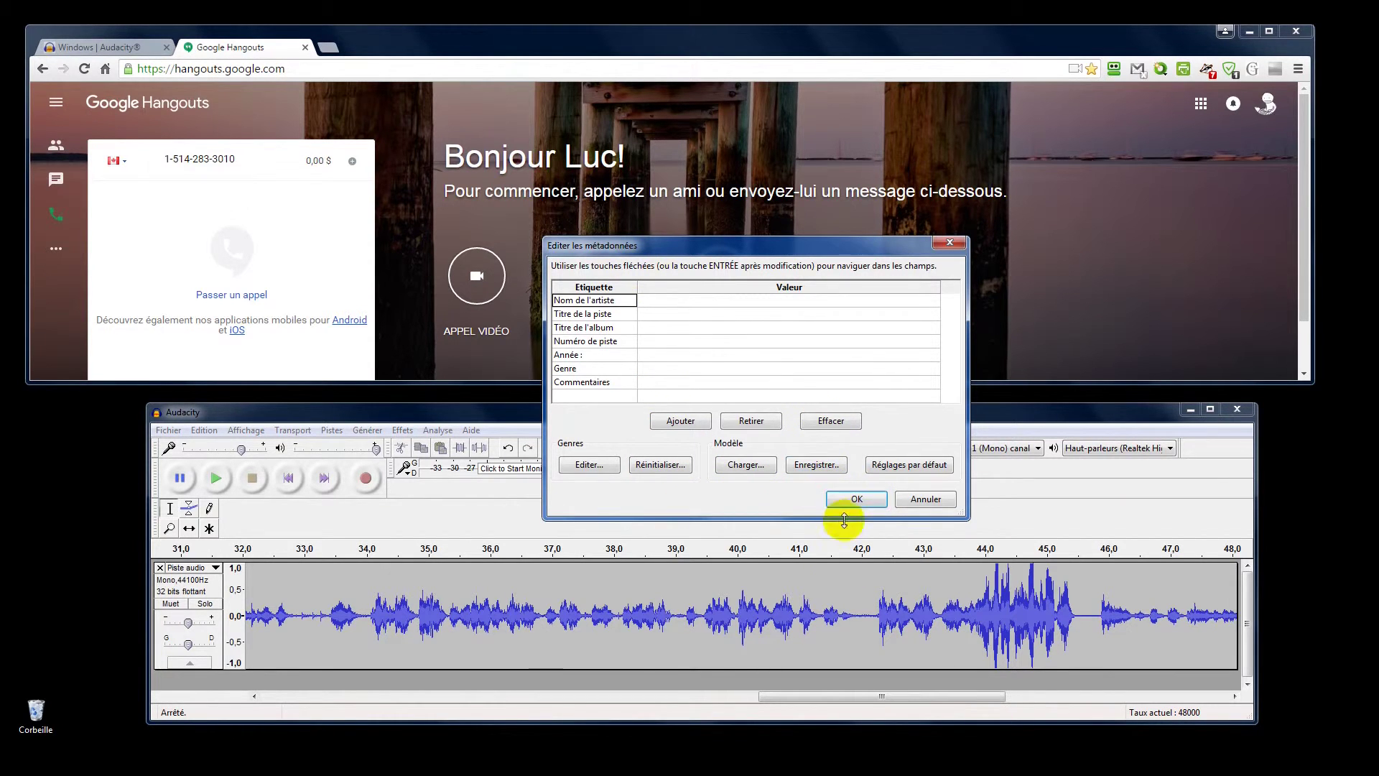
pyautogui.click(863, 503)
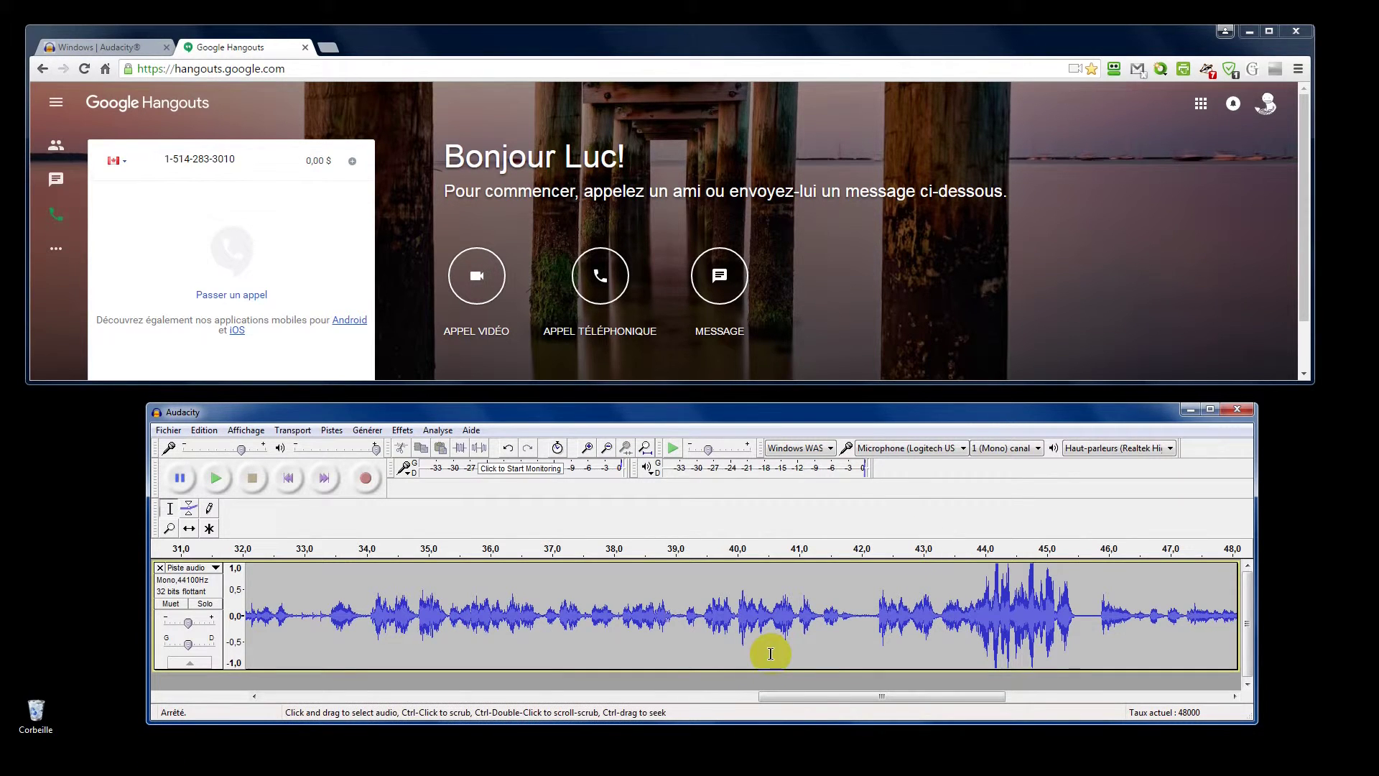
# Raise the audio track's gain while the recording plays, and stop playback
pyautogui.click(883, 659)
pyautogui.click(222, 477)
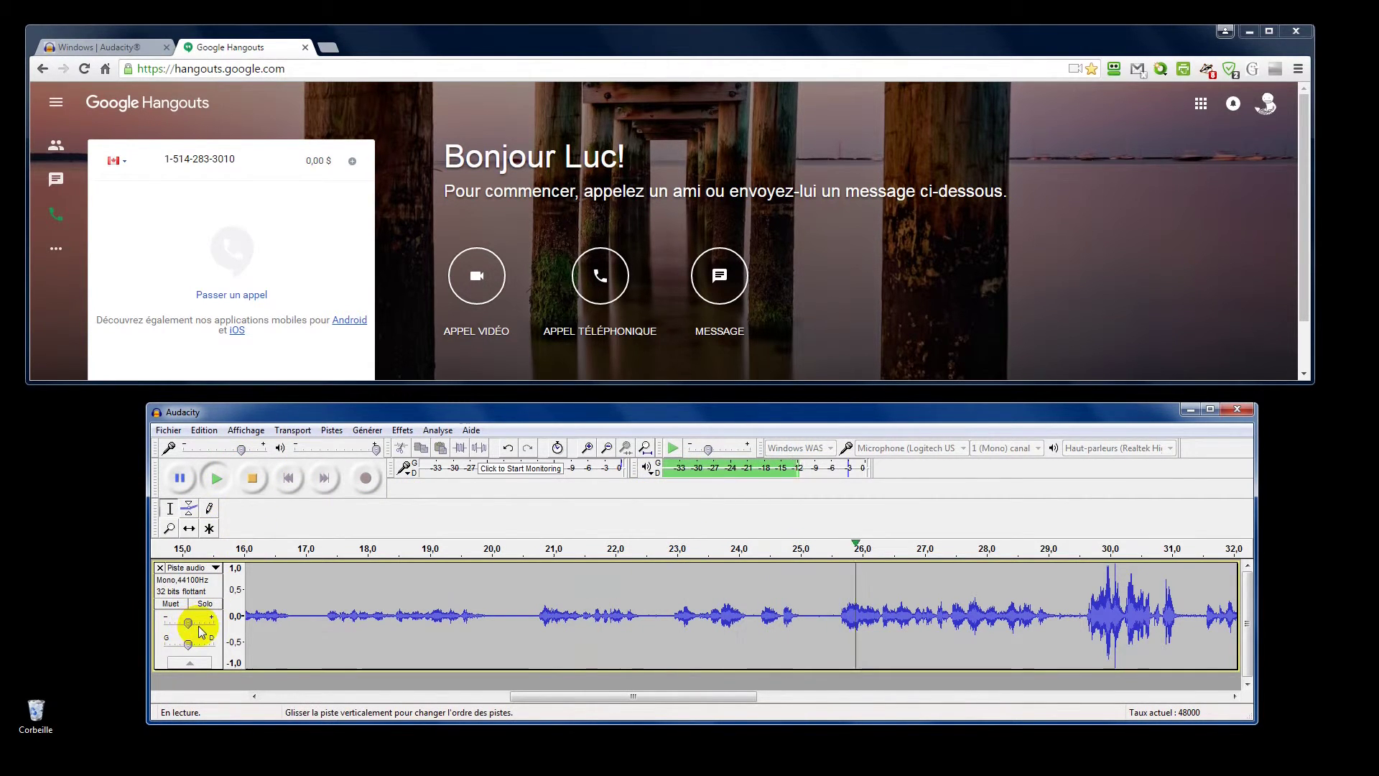
pyautogui.moveTo(199, 627); pyautogui.dragTo(200, 622)
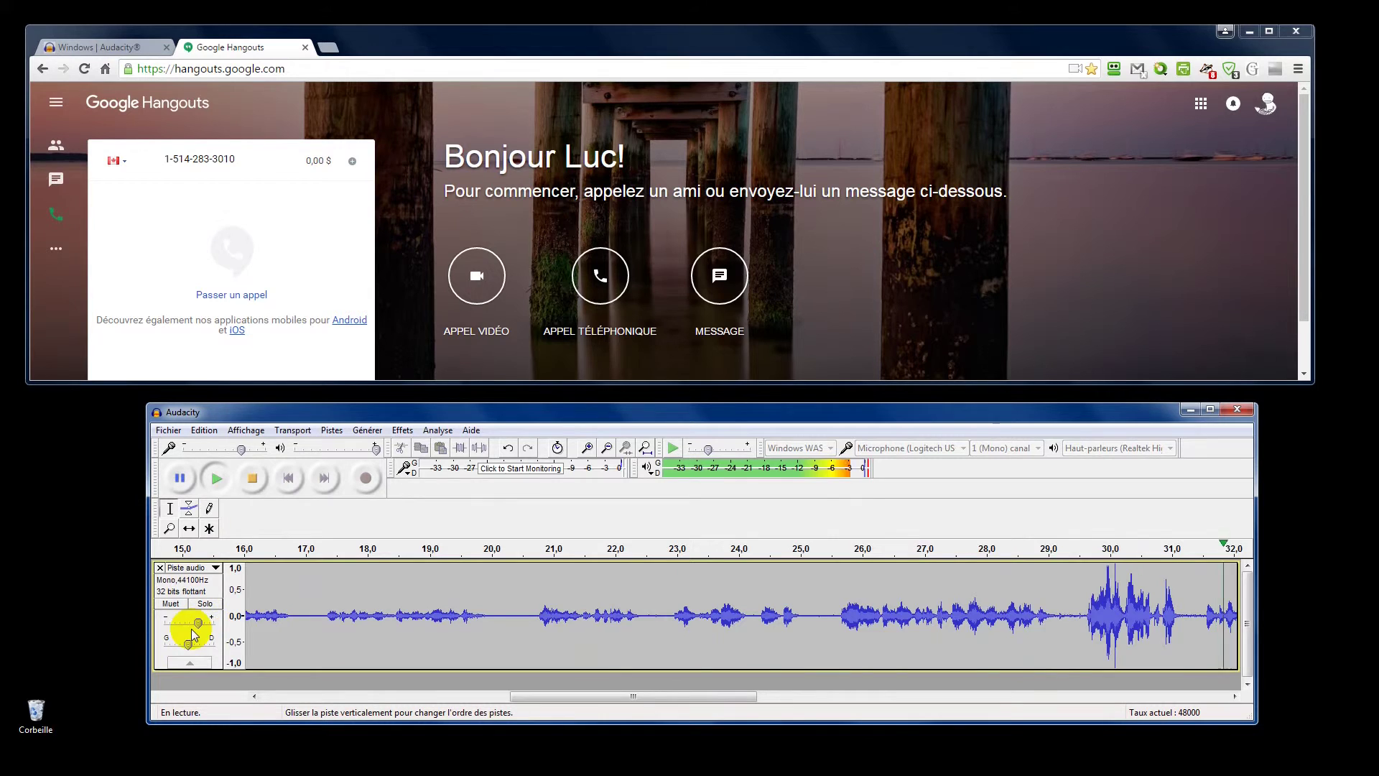
pyautogui.moveTo(195, 633)
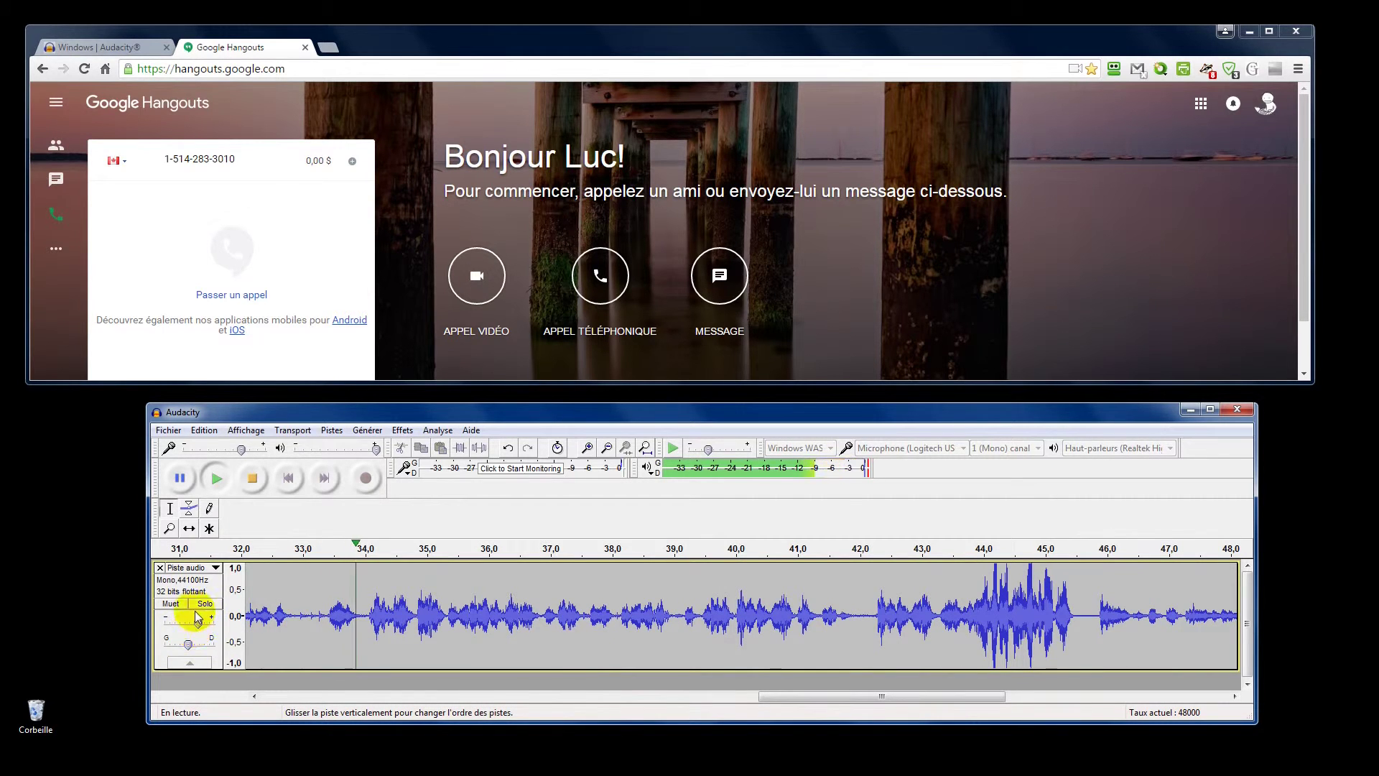
pyautogui.click(184, 623)
pyautogui.moveTo(186, 623); pyautogui.dragTo(199, 631)
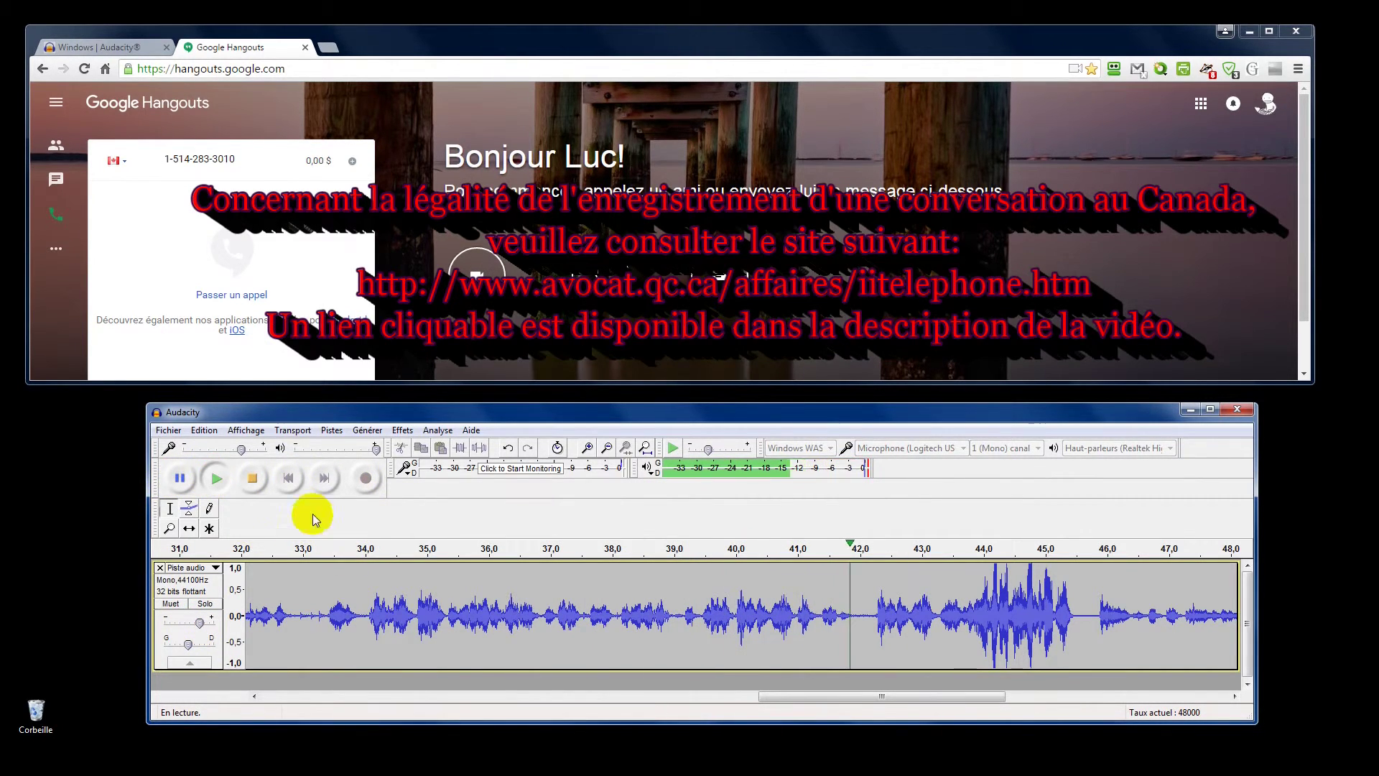
pyautogui.click(241, 478)
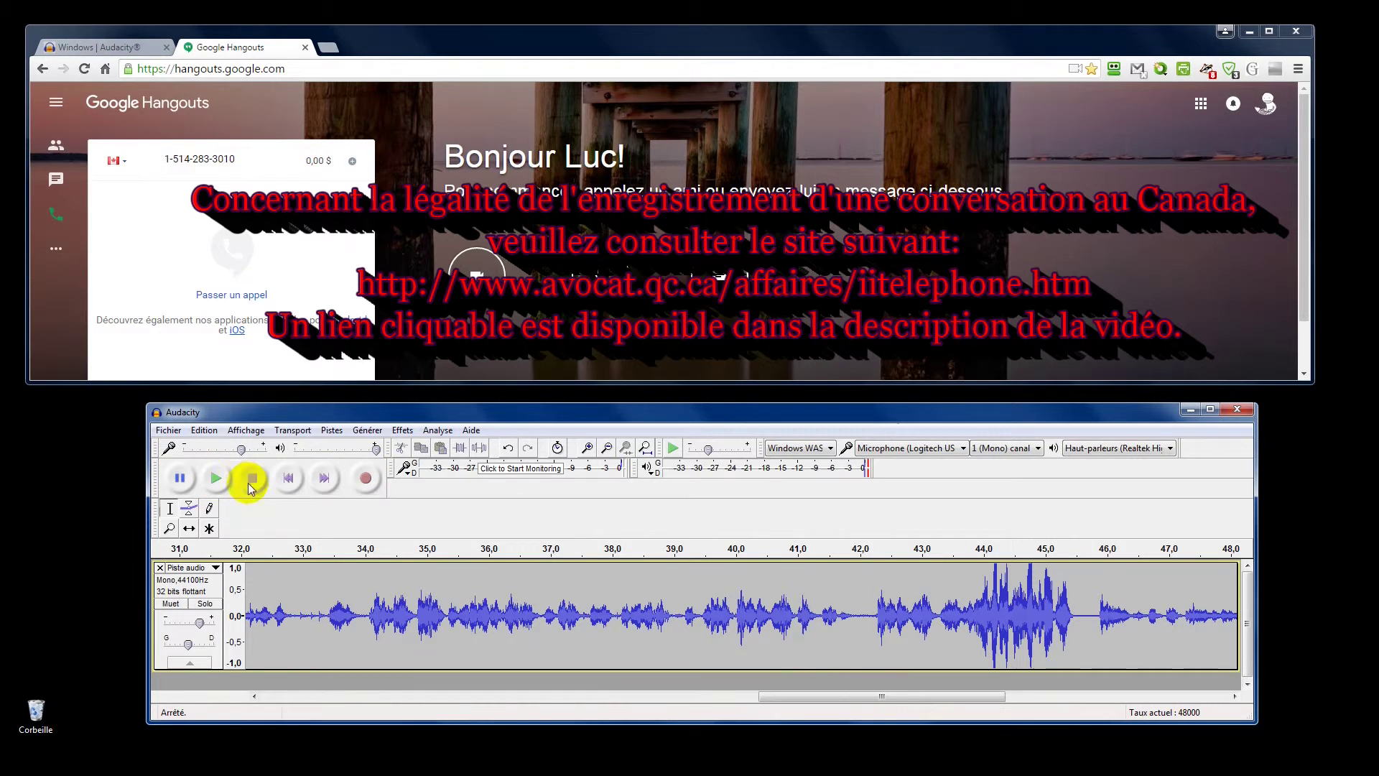
# Cut the part of the recording from its start up to about 33.6 s
pyautogui.click(341, 581)
pyautogui.moveTo(341, 580); pyautogui.dragTo(8, 552)
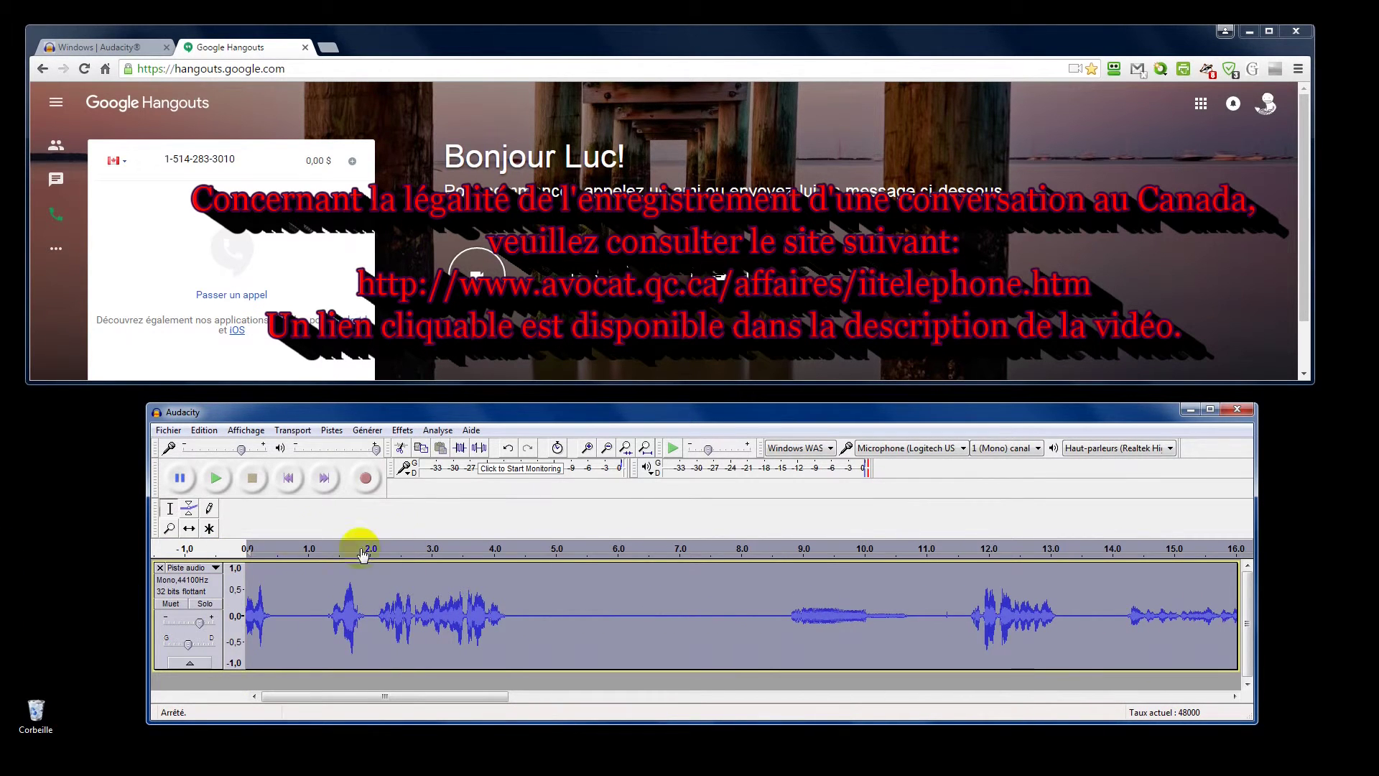
pyautogui.click(403, 449)
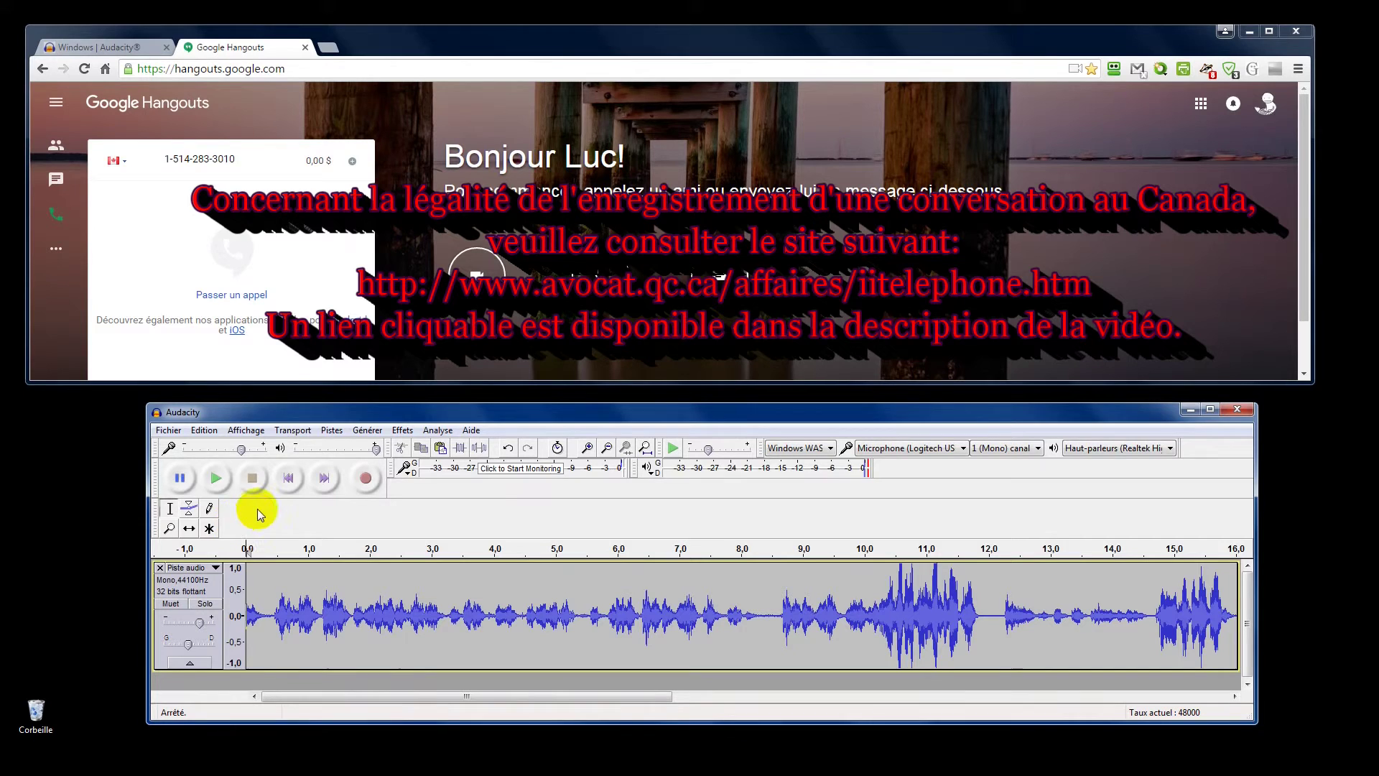
# Play the trimmed recording from the start, lower the track's gain slightly during playback, and stop it
pyautogui.click(216, 479)
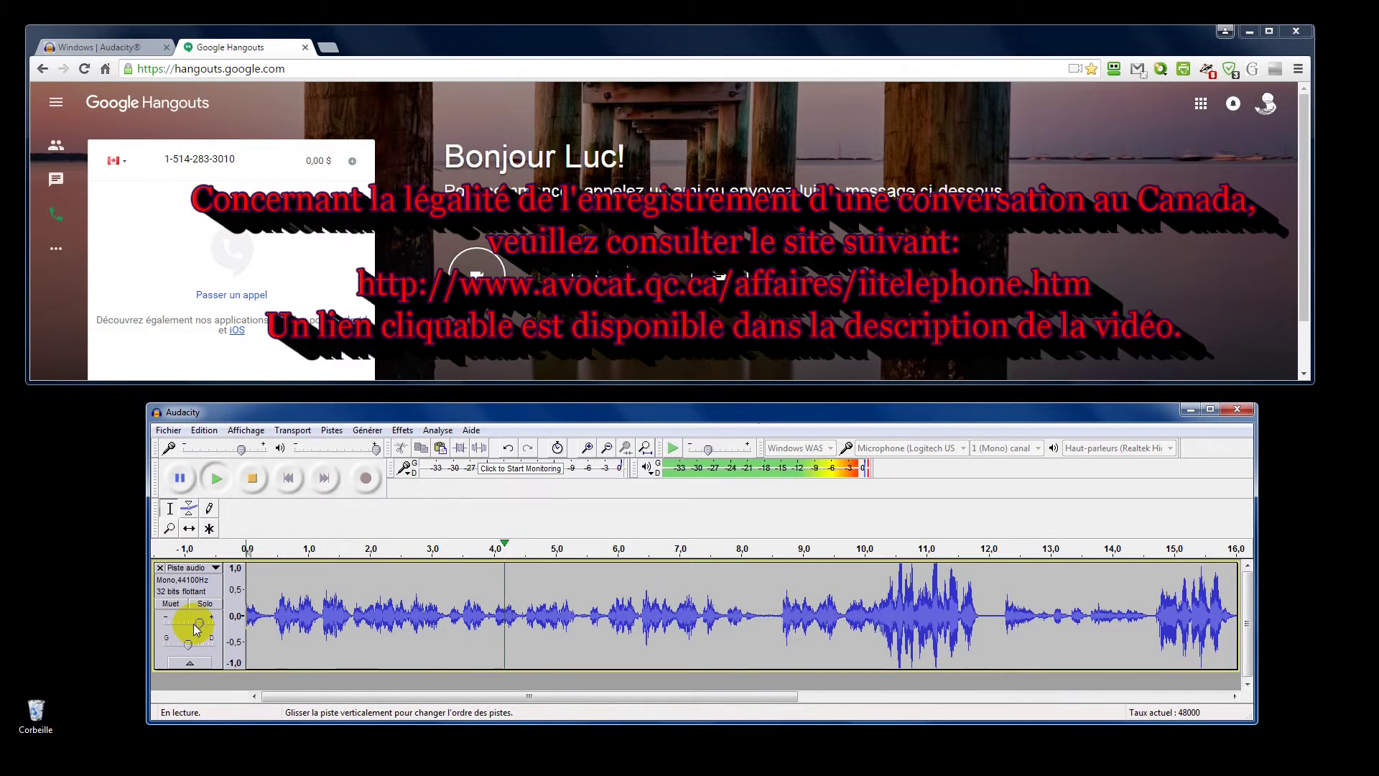
pyautogui.moveTo(202, 627); pyautogui.dragTo(191, 638)
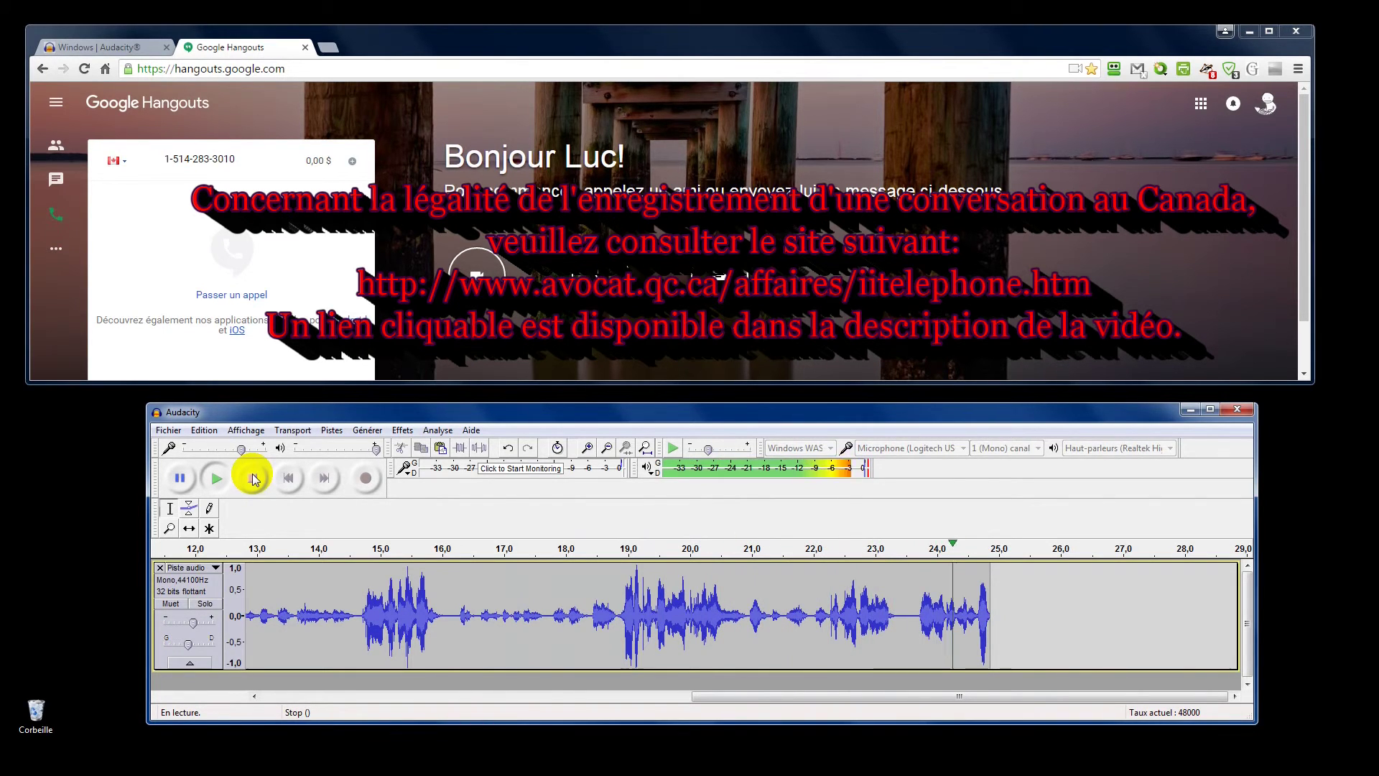
pyautogui.click(253, 479)
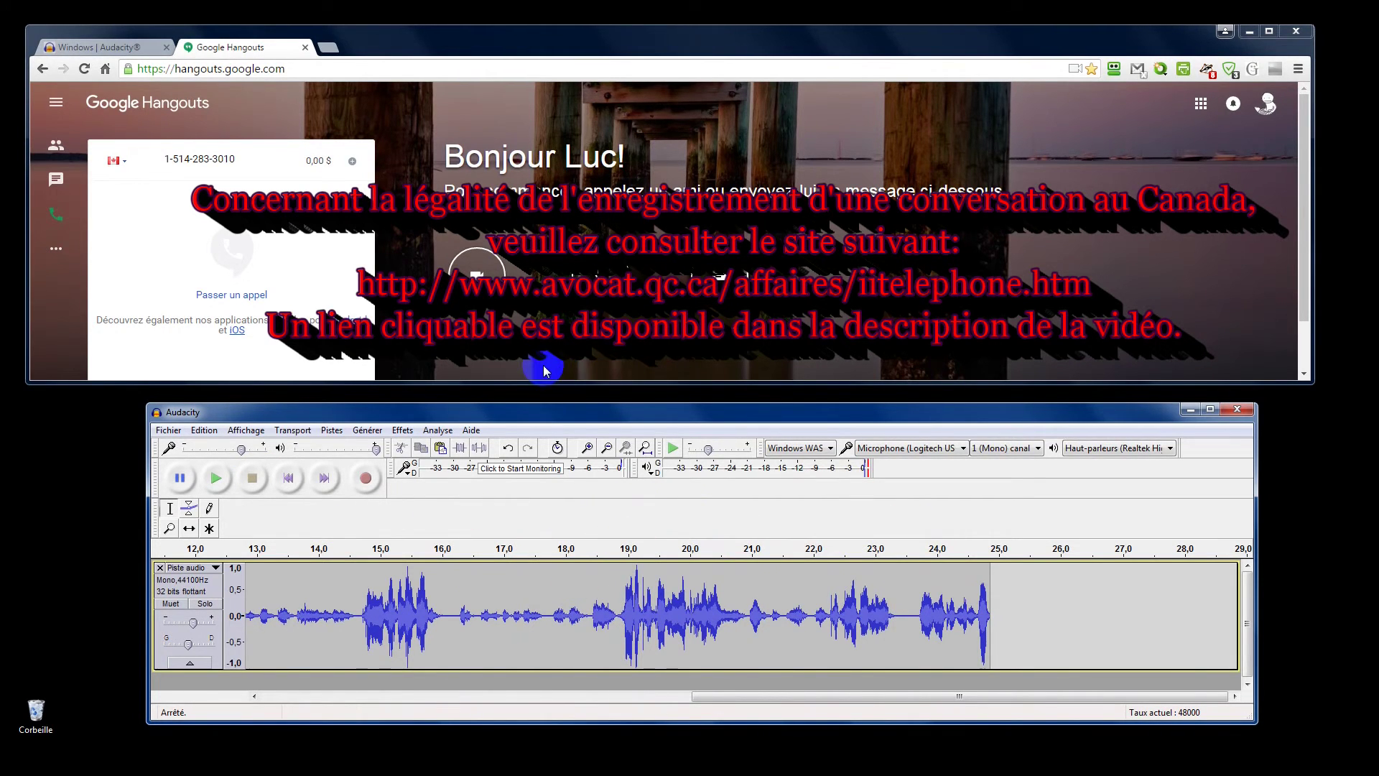
pyautogui.click(206, 397)
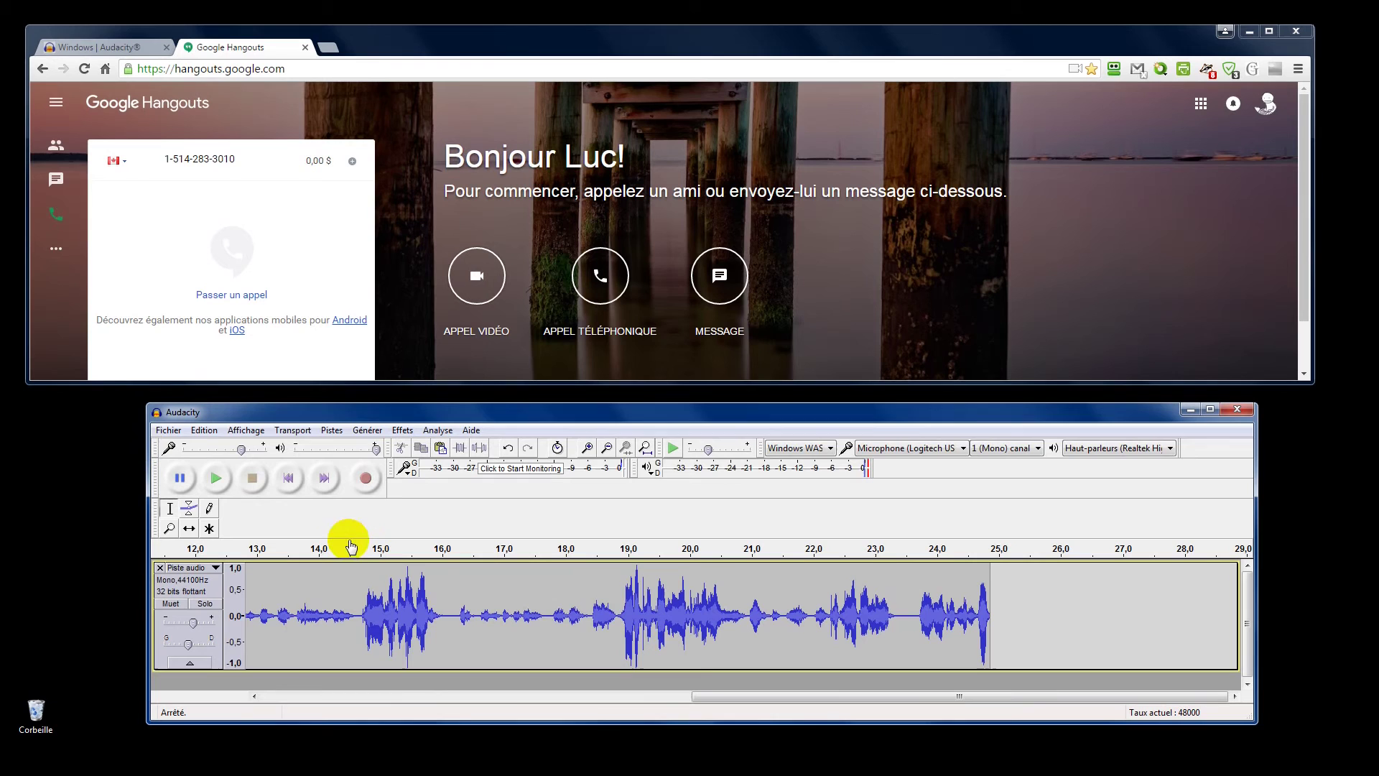
pyautogui.click(168, 430)
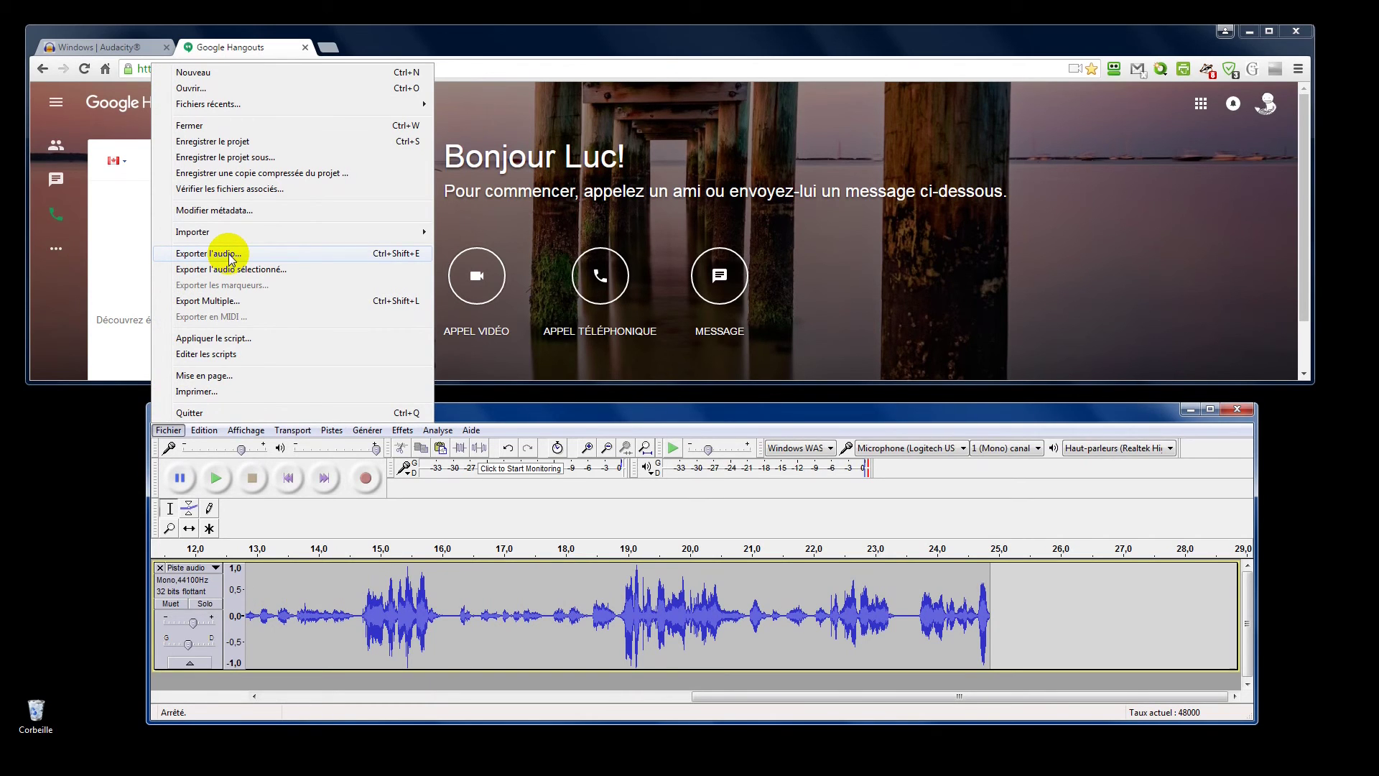
pyautogui.press('Right')
pyautogui.press('Right')
pyautogui.press('Right')
pyautogui.press('Right')
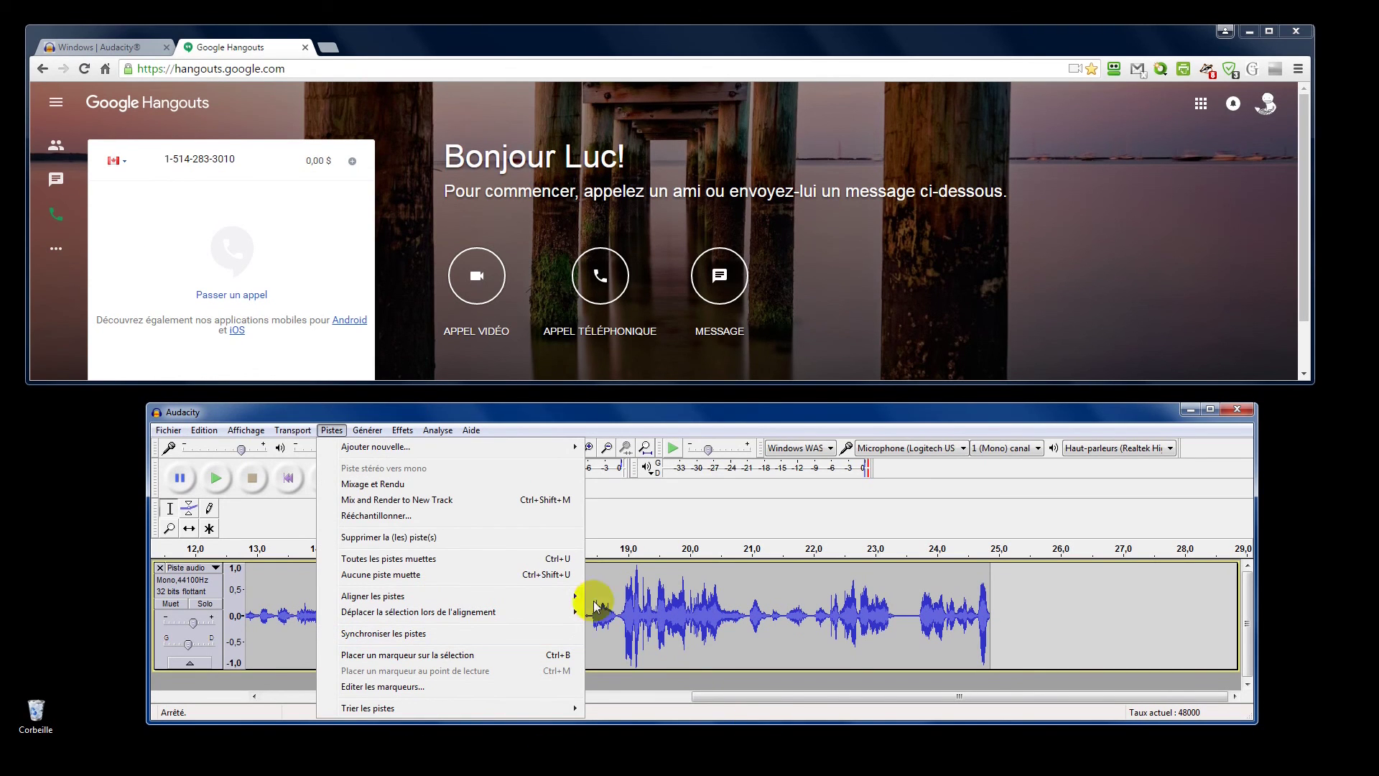
pyautogui.click(925, 431)
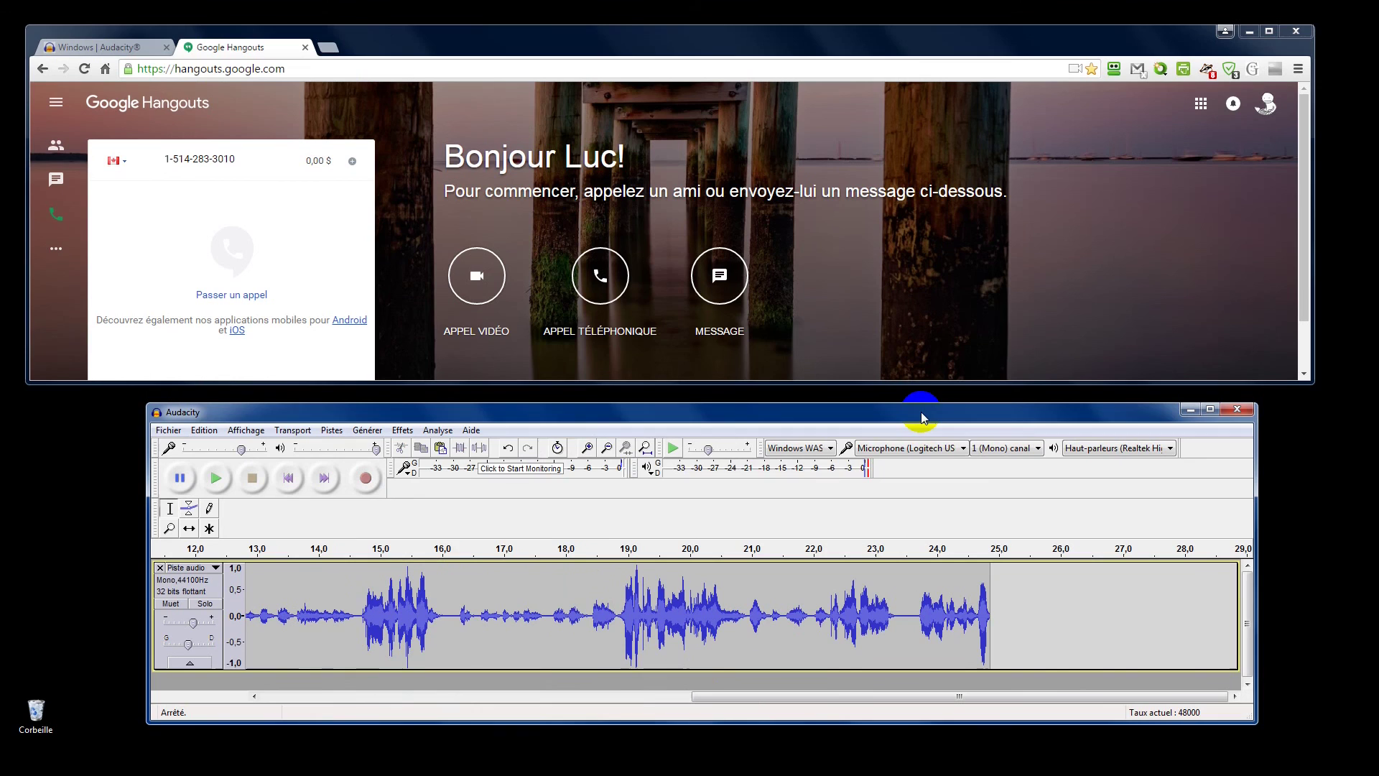